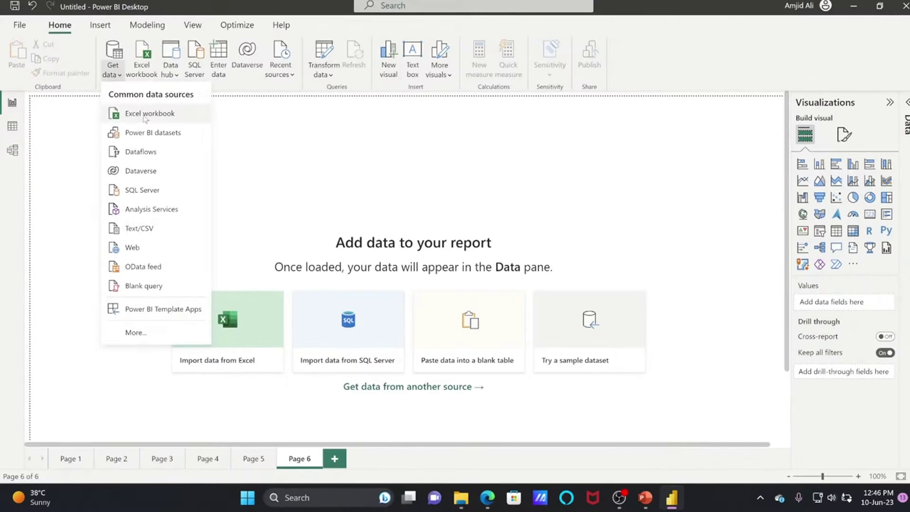
# - Load Opportunities.csv from a Text/CSV data source and look over the fields of the Opportunities table
pyautogui.click(131, 332)
pyautogui.click(452, 132)
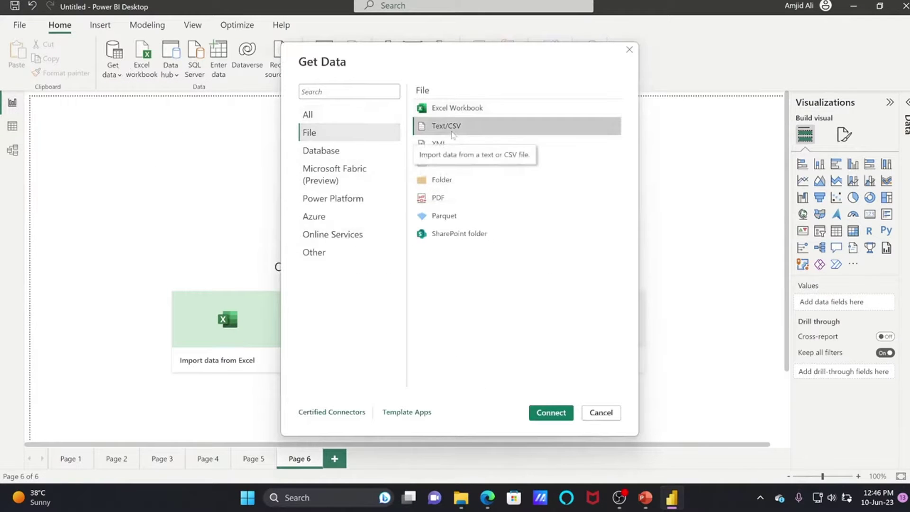
pyautogui.click(551, 412)
pyautogui.doubleClick(164, 144)
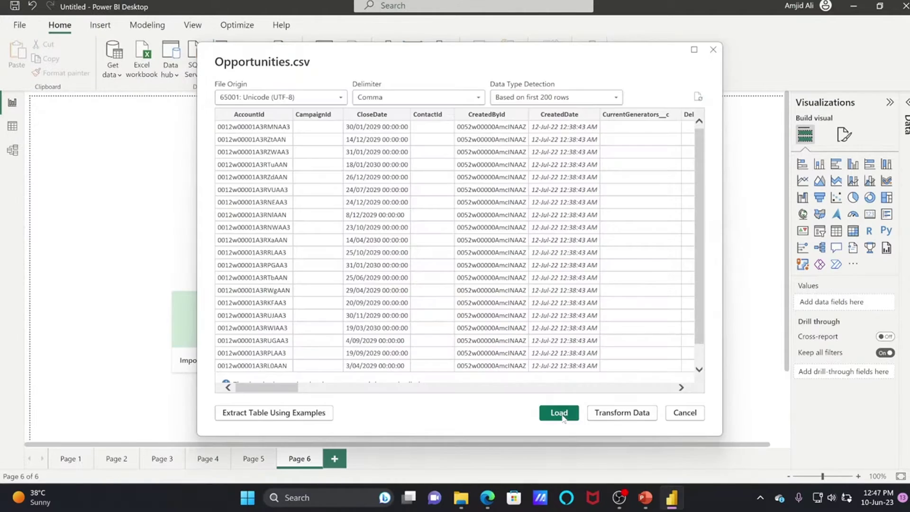
pyautogui.click(560, 413)
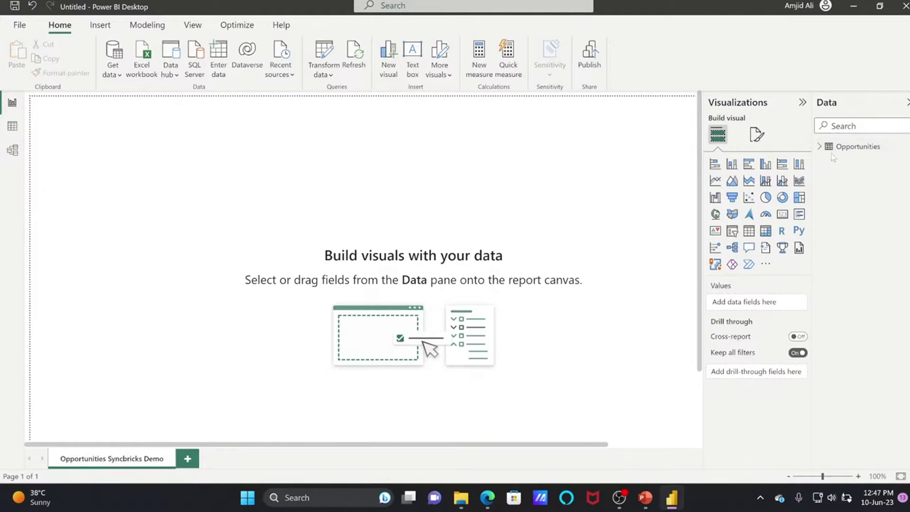
pyautogui.click(821, 146)
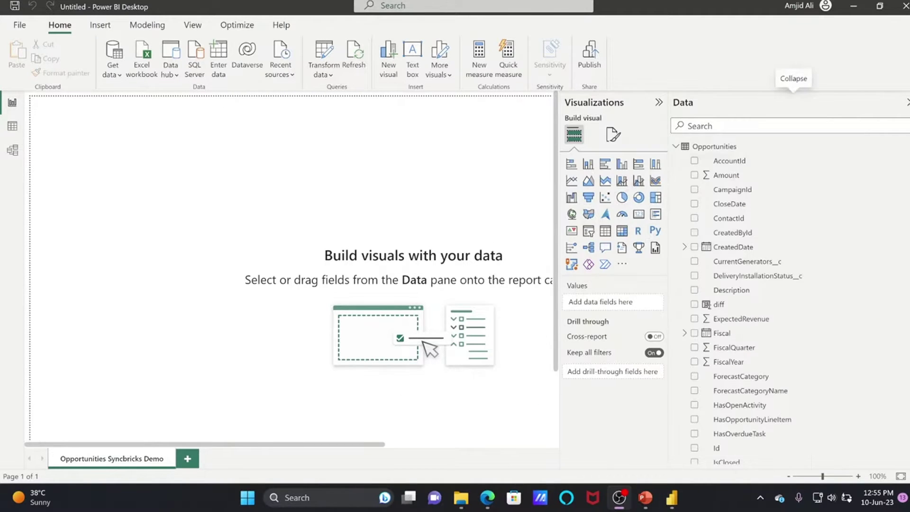
pyautogui.click(908, 101)
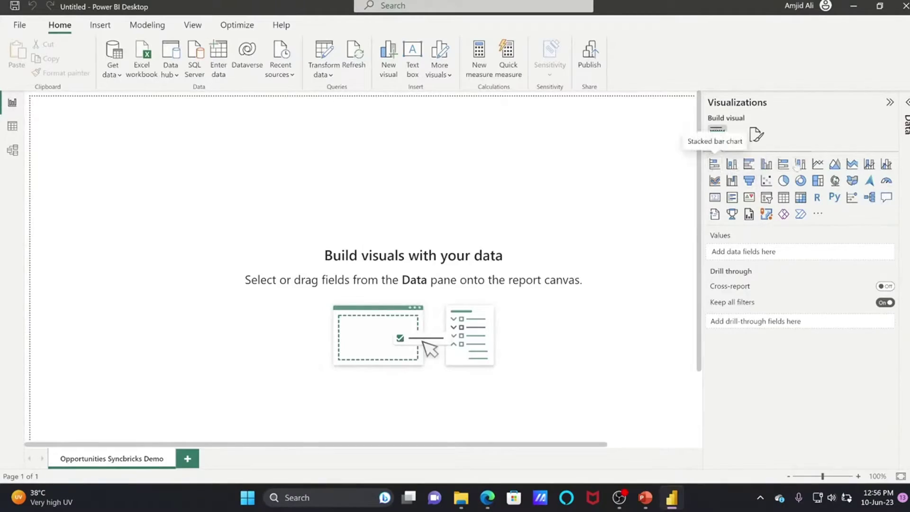
# - Add the title "Opportunities Demo 2023 - Syncbricks" in a text box, in Arial Black size 12, and resize the box to a single line
pyautogui.click(412, 57)
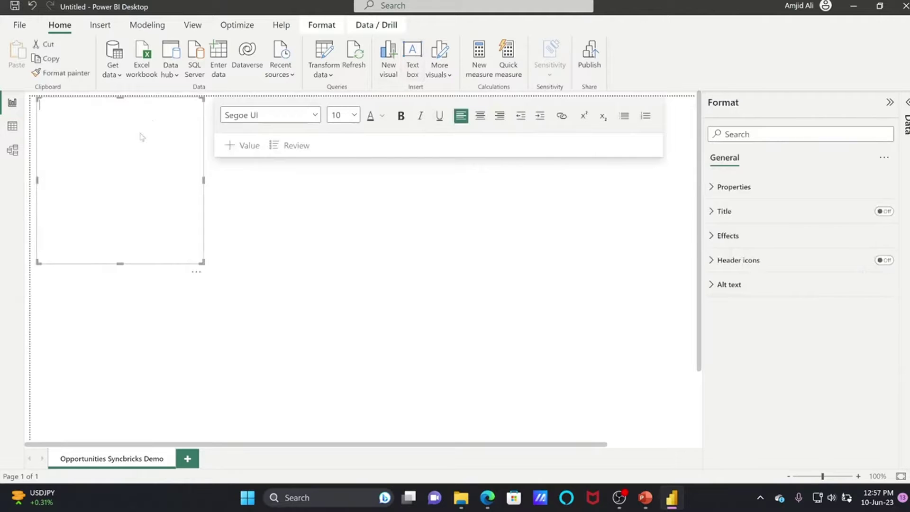
pyautogui.write('Opportunies Demo 2023 - Syncbricks')
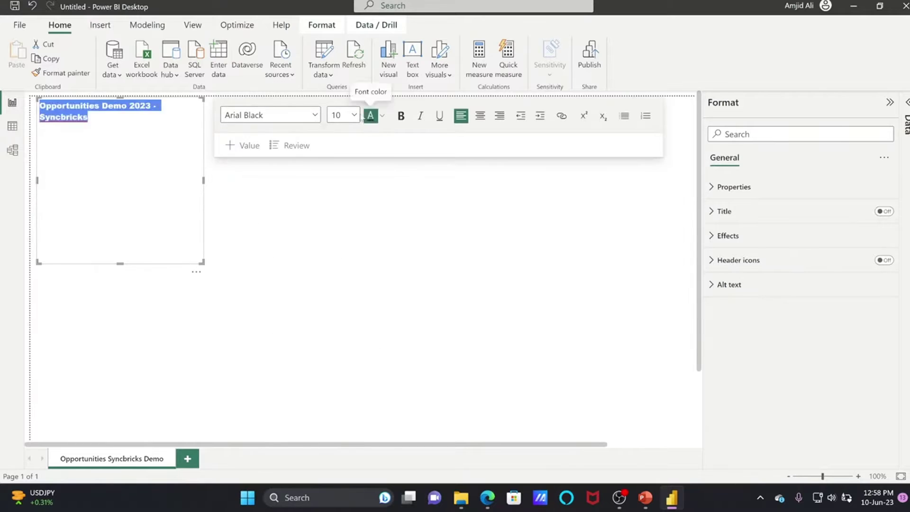
pyautogui.moveTo(202, 263); pyautogui.dragTo(341, 119)
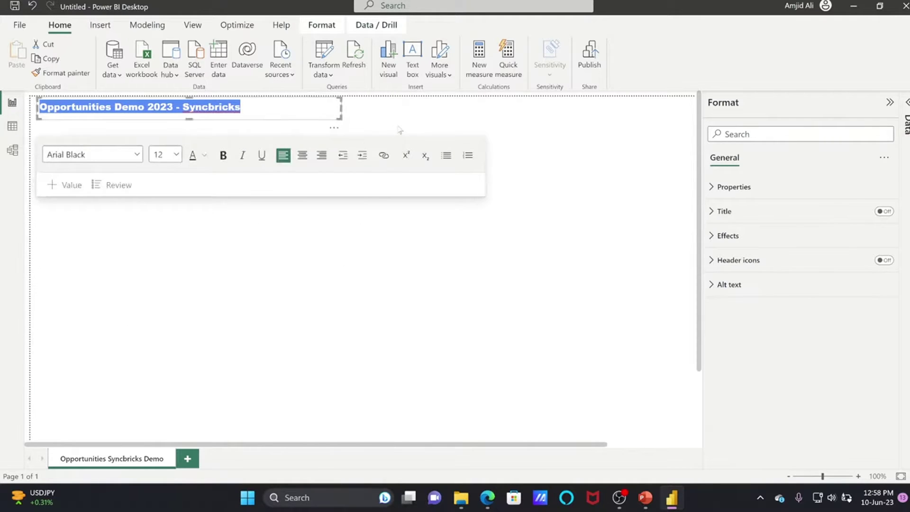
pyautogui.click(399, 129)
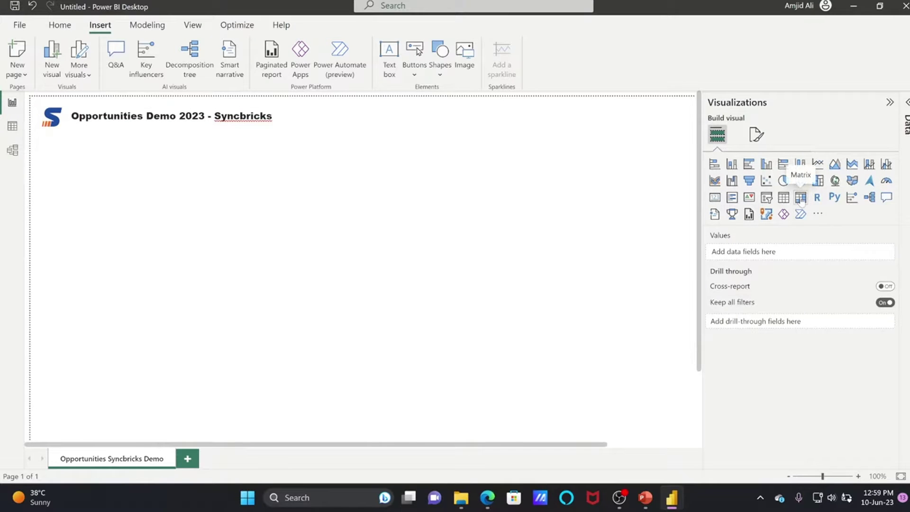
# - Add a table visual with the AccountId and Amount fields as columns, and make it narrower and taller
pyautogui.click(800, 199)
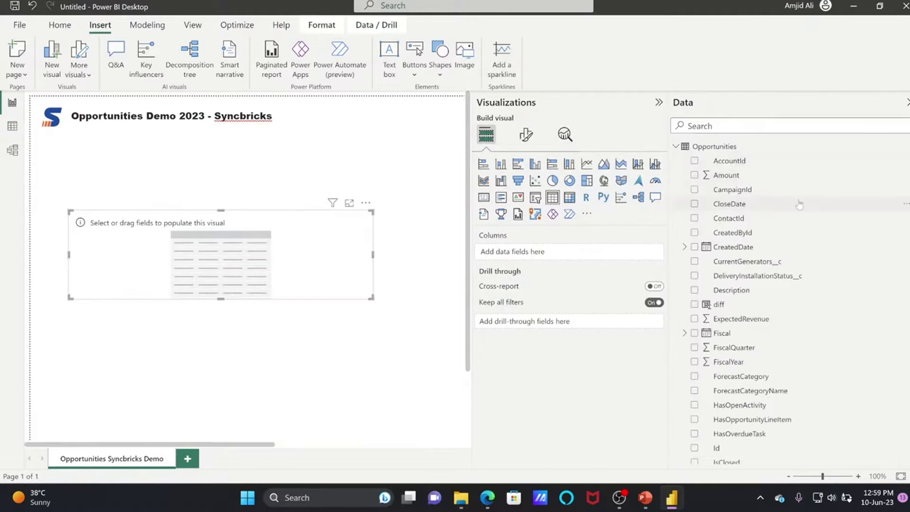
pyautogui.scroll(-4, 754, 246)
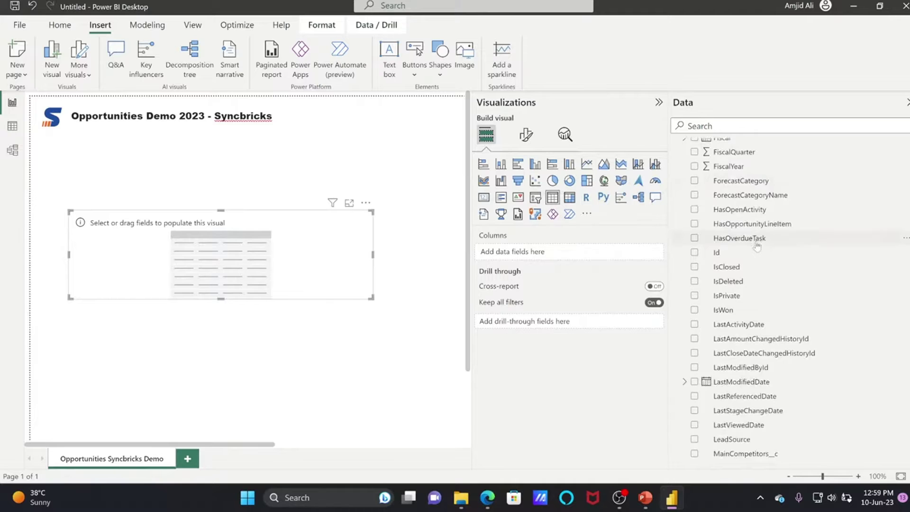
pyautogui.scroll(5, 758, 245)
pyautogui.moveTo(730, 161); pyautogui.dragTo(569, 251)
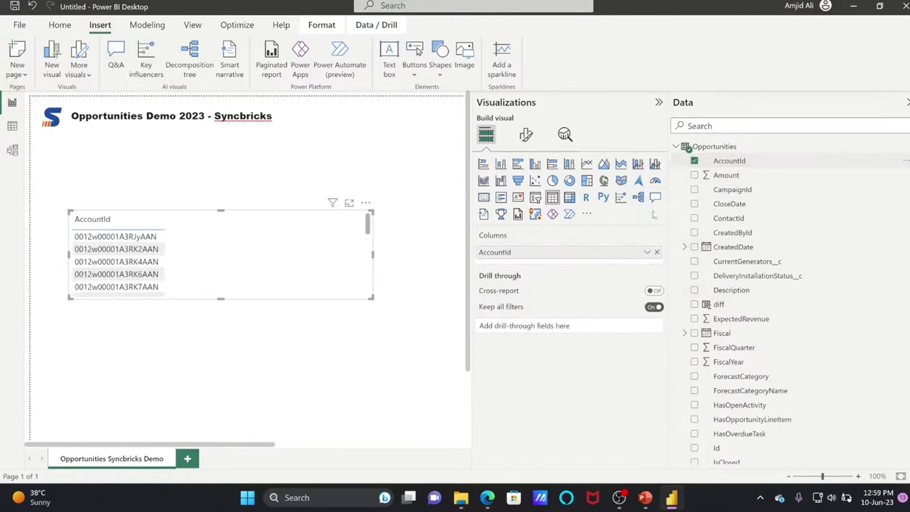
pyautogui.moveTo(725, 175); pyautogui.dragTo(552, 264)
pyautogui.moveTo(372, 297); pyautogui.dragTo(239, 361)
# - Search the fields for "fis", add FiscalYear before Amount in the table, and remove the AccountId column
pyautogui.click(682, 122)
pyautogui.write('fis')
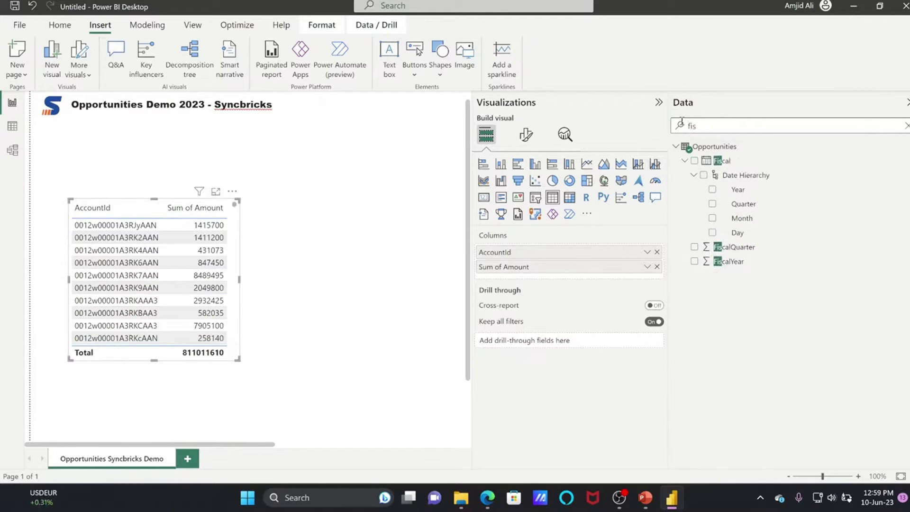
pyautogui.moveTo(727, 261); pyautogui.dragTo(615, 263)
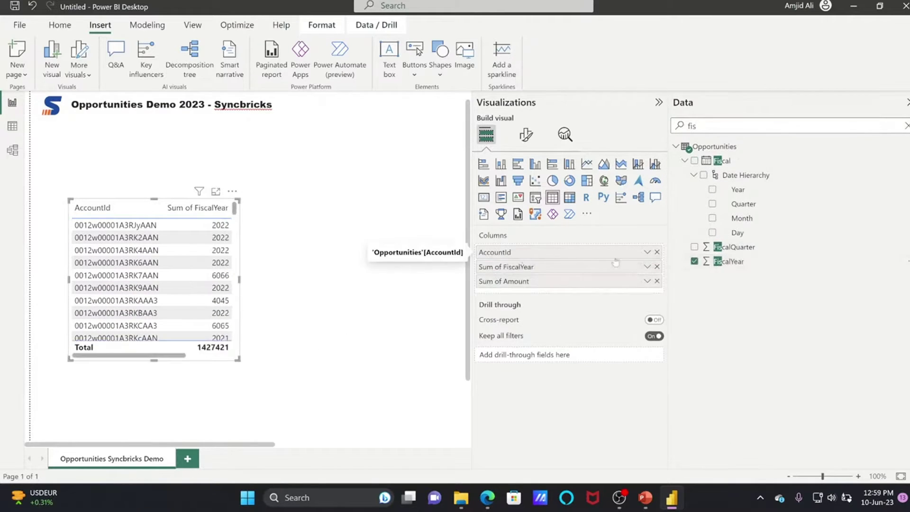
pyautogui.click(658, 252)
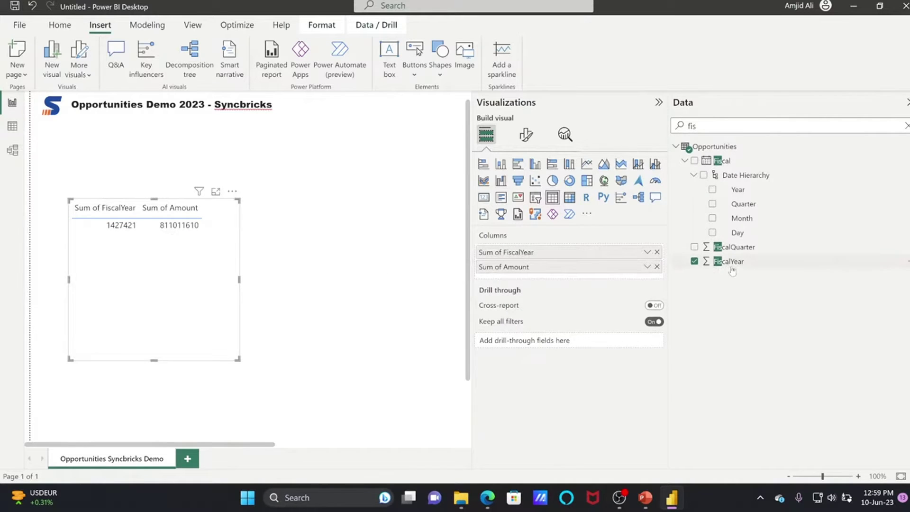
# - Set the table's FiscalYear column to Don't summarize, and shrink the table and move it to the page's left edge
pyautogui.click(647, 253)
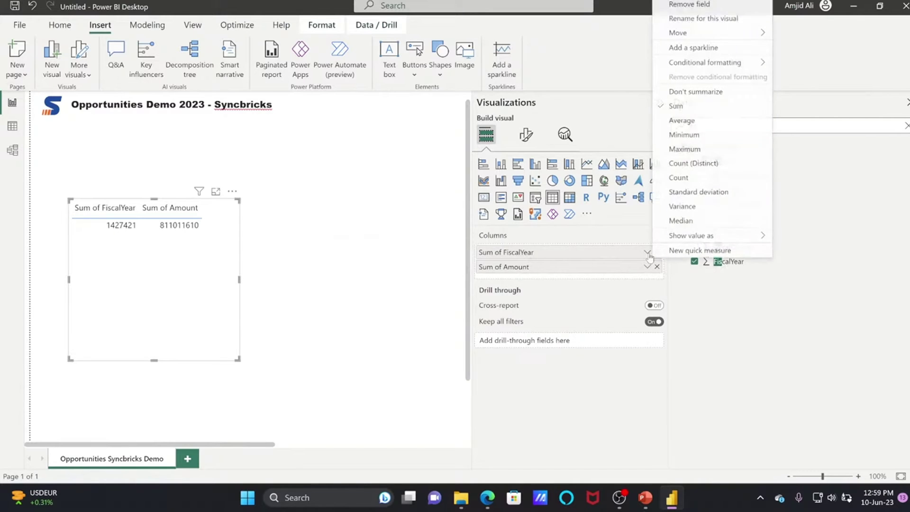
pyautogui.click(688, 93)
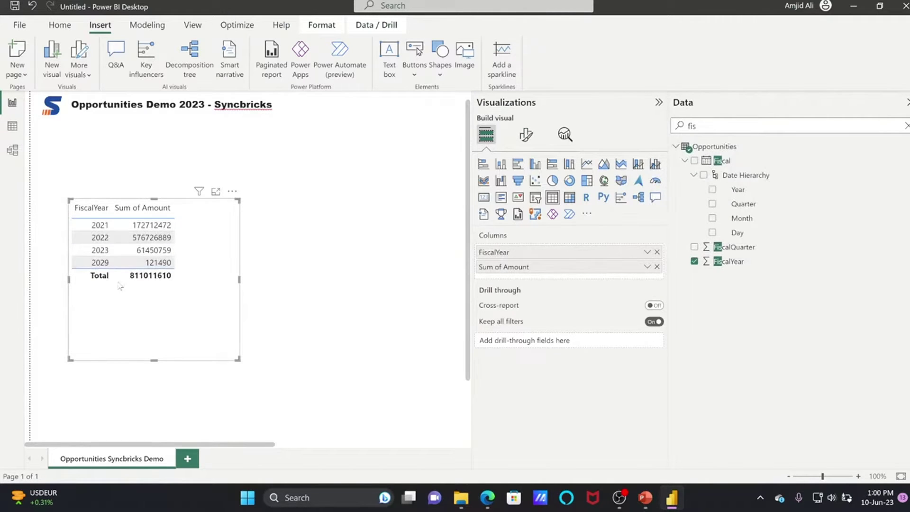
pyautogui.moveTo(239, 358); pyautogui.dragTo(191, 293)
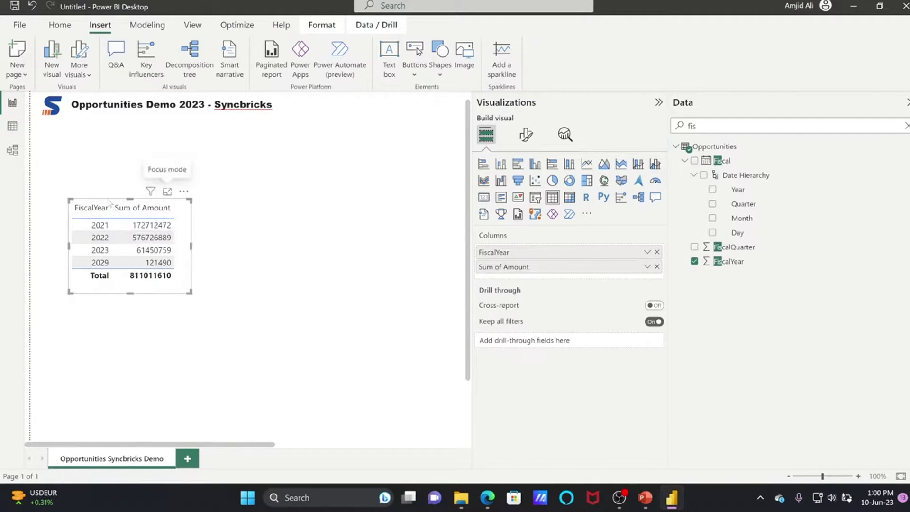
pyautogui.moveTo(109, 203); pyautogui.dragTo(71, 162)
# - Add an empty matrix visual, place it beside the fiscal year table, and enlarge it
pyautogui.click(569, 197)
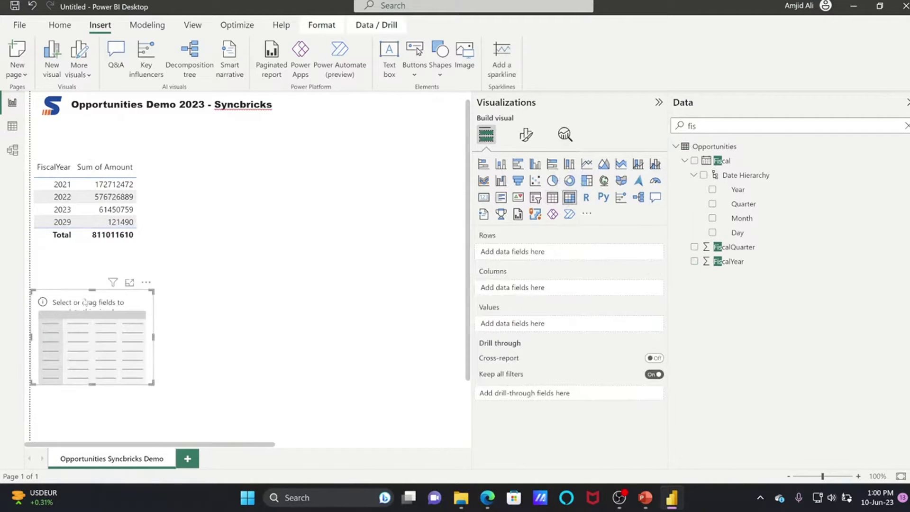
pyautogui.moveTo(78, 305); pyautogui.dragTo(231, 163)
pyautogui.moveTo(305, 240); pyautogui.dragTo(397, 287)
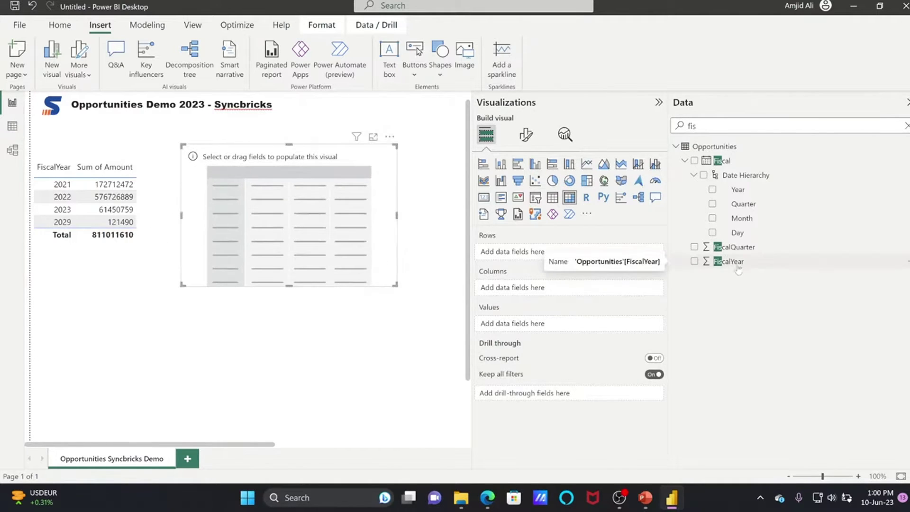
# - Use FiscalYear as the matrix's columns and Amount as its values
pyautogui.moveTo(738, 265); pyautogui.dragTo(522, 288)
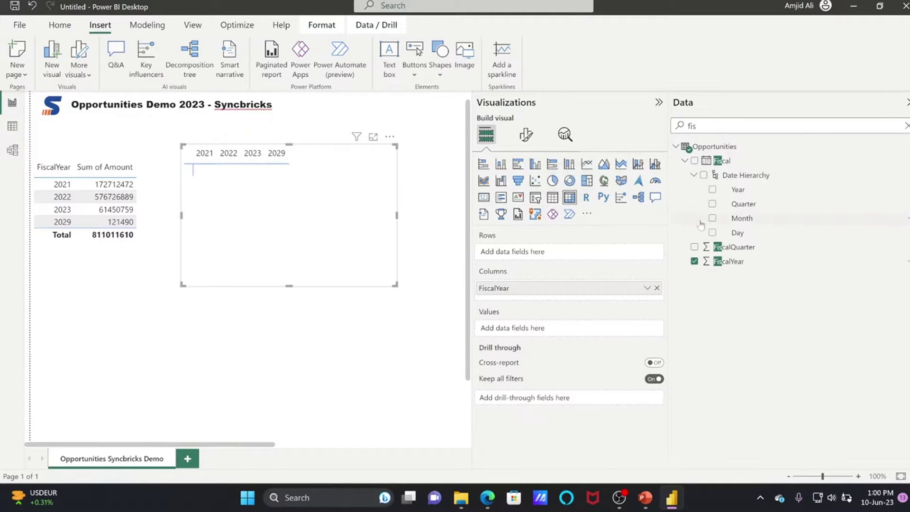
pyautogui.doubleClick(683, 126)
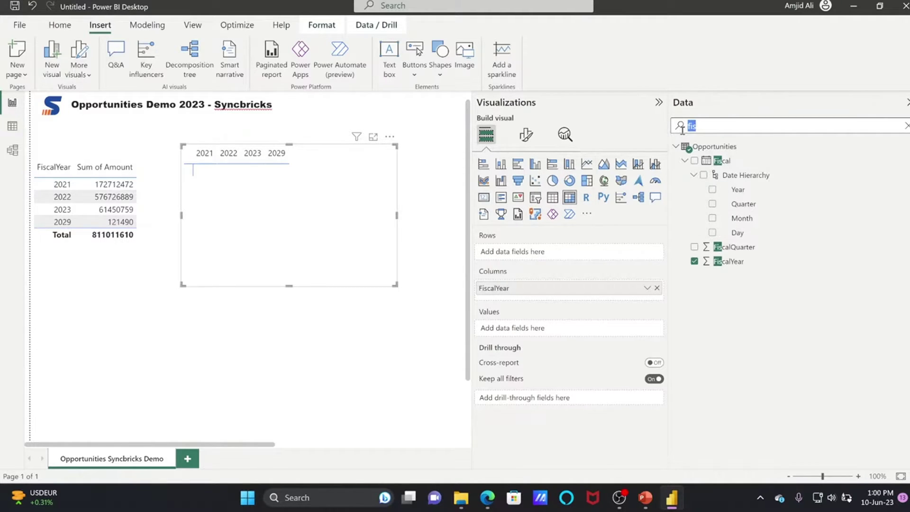
pyautogui.write('amount')
pyautogui.moveTo(726, 161); pyautogui.dragTo(559, 331)
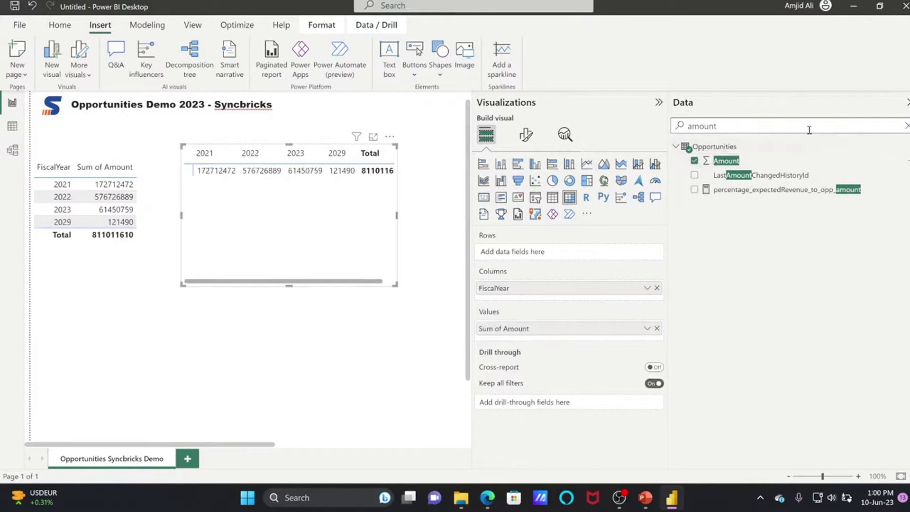
# - Use StageName as the matrix's rows, and widen the matrix to fit all columns and move it further right
pyautogui.click(907, 127)
pyautogui.scroll(3, 759, 285)
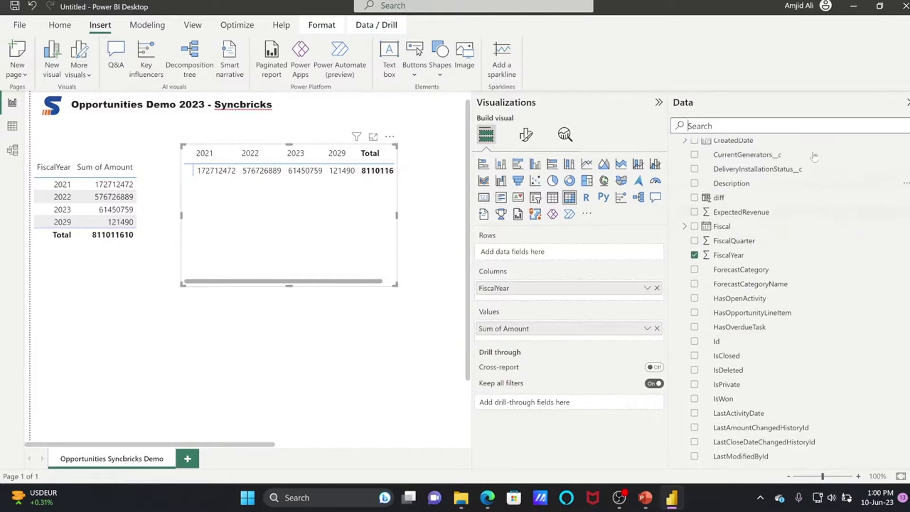
pyautogui.write('stag')
pyautogui.moveTo(758, 175); pyautogui.dragTo(577, 260)
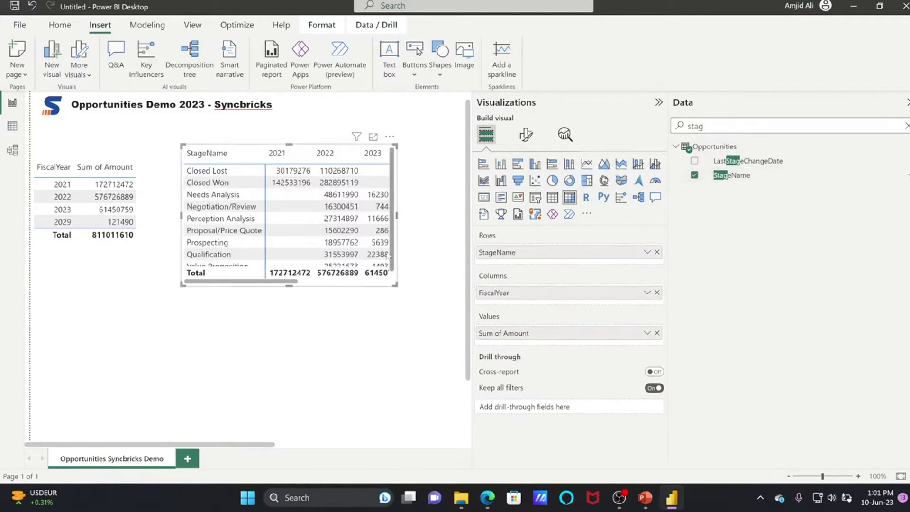
pyautogui.moveTo(397, 294); pyautogui.dragTo(559, 308)
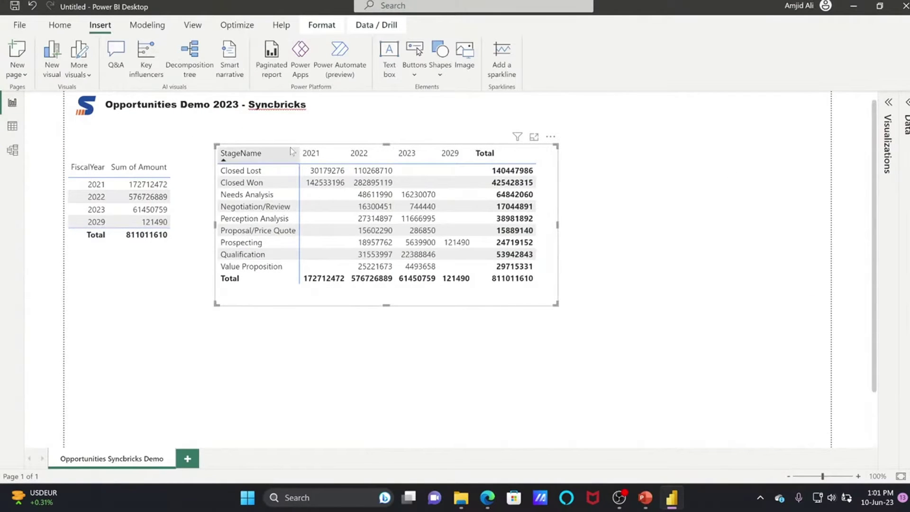
pyautogui.moveTo(295, 151); pyautogui.dragTo(426, 150)
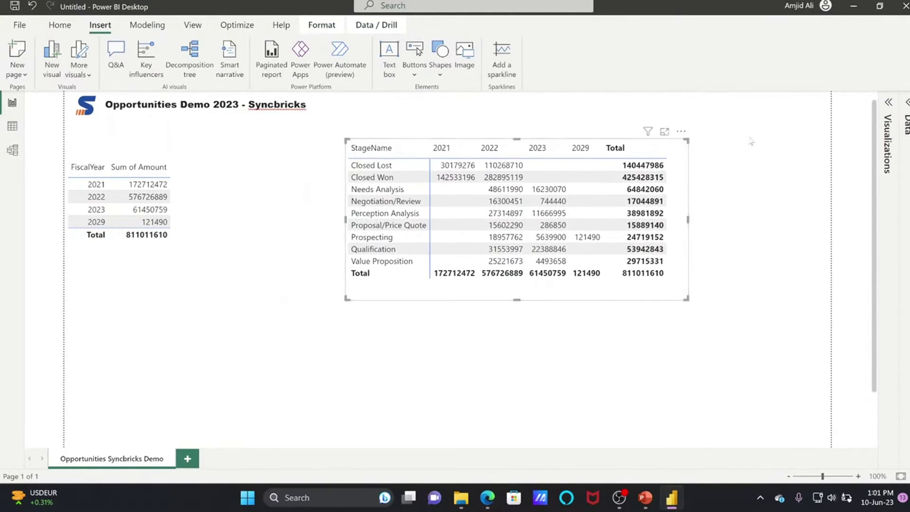
# - Apply the Condensed style preset to the matrix
pyautogui.click(907, 102)
pyautogui.click(906, 102)
pyautogui.click(895, 107)
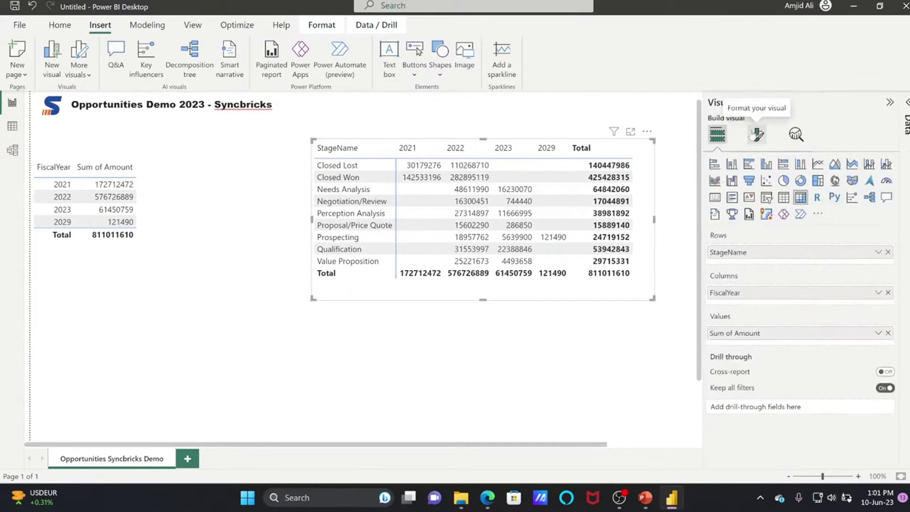
pyautogui.click(754, 134)
pyautogui.click(853, 217)
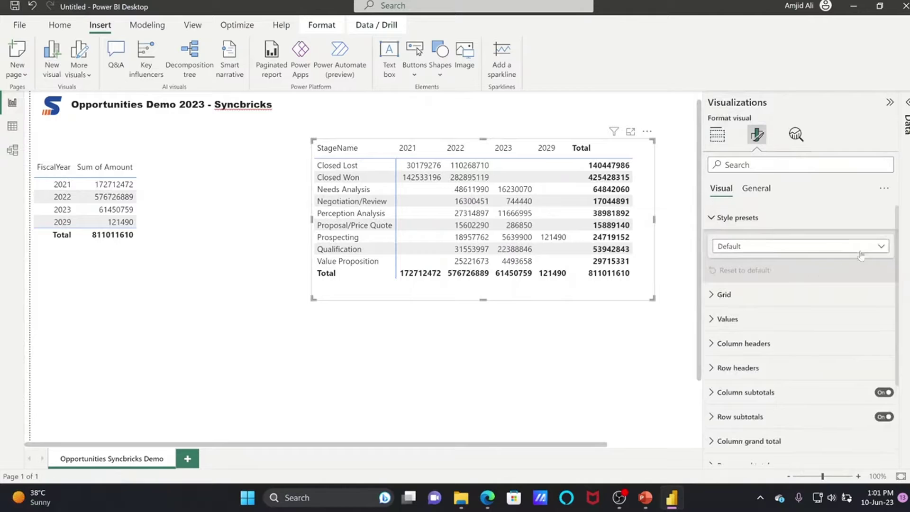
pyautogui.click(875, 247)
pyautogui.click(832, 275)
pyautogui.click(806, 246)
pyautogui.click(767, 389)
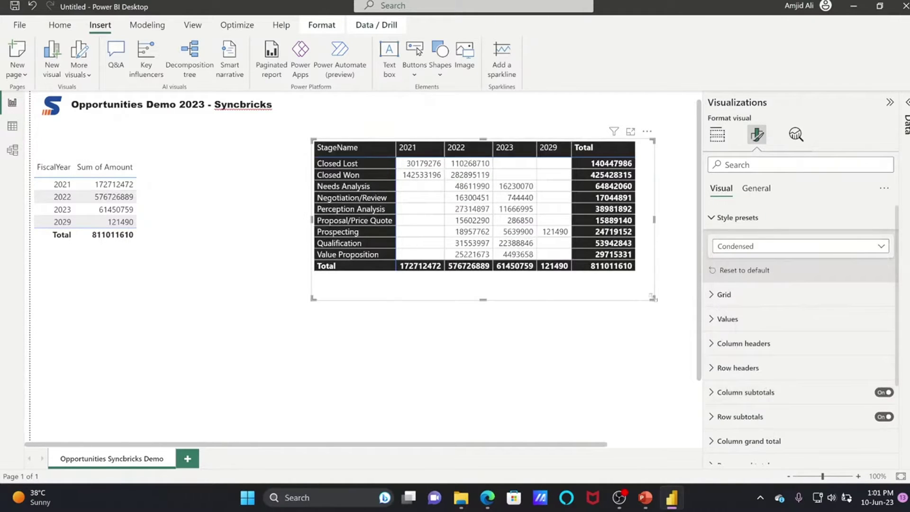
# - Trim the matrix's frame slightly and move it up towards the page's upper-right corner
pyautogui.moveTo(651, 296); pyautogui.dragTo(647, 288)
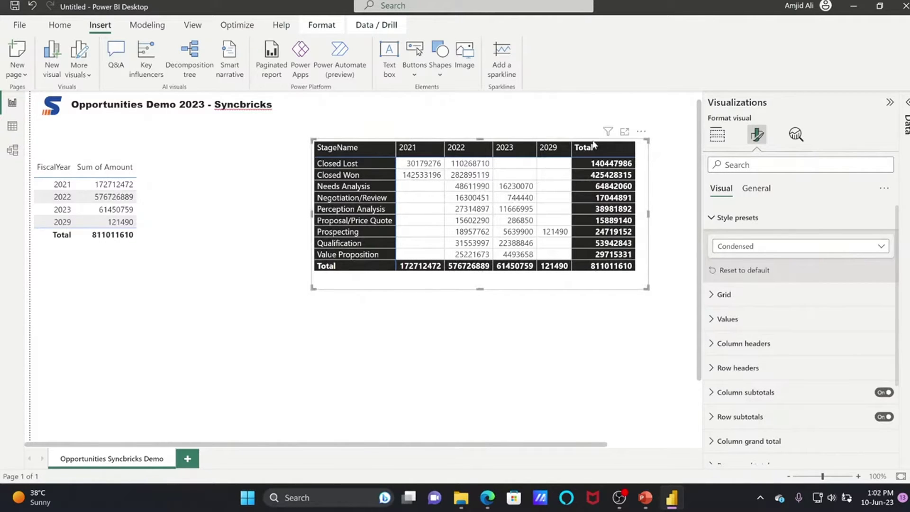
pyautogui.moveTo(322, 194); pyautogui.dragTo(344, 186)
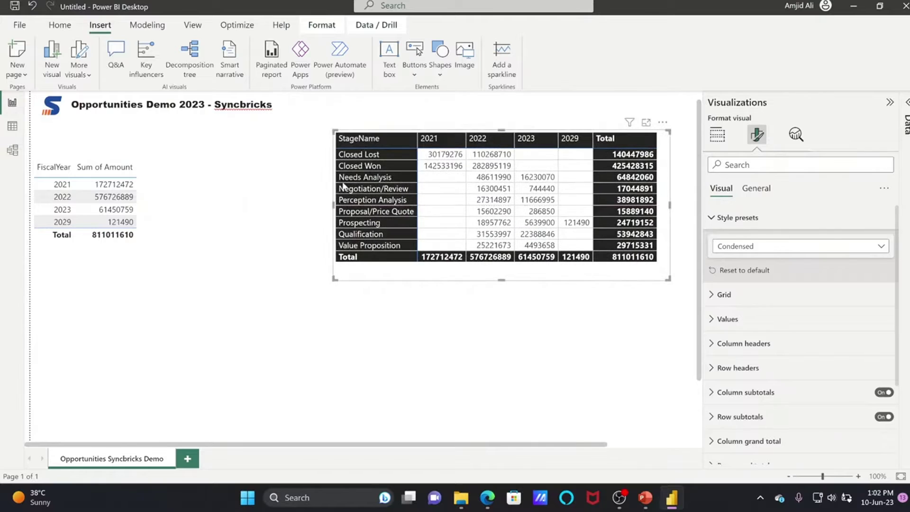
# - Add an empty card visual and place it between the fiscal year table and the matrix
pyautogui.click(718, 135)
pyautogui.press('Escape')
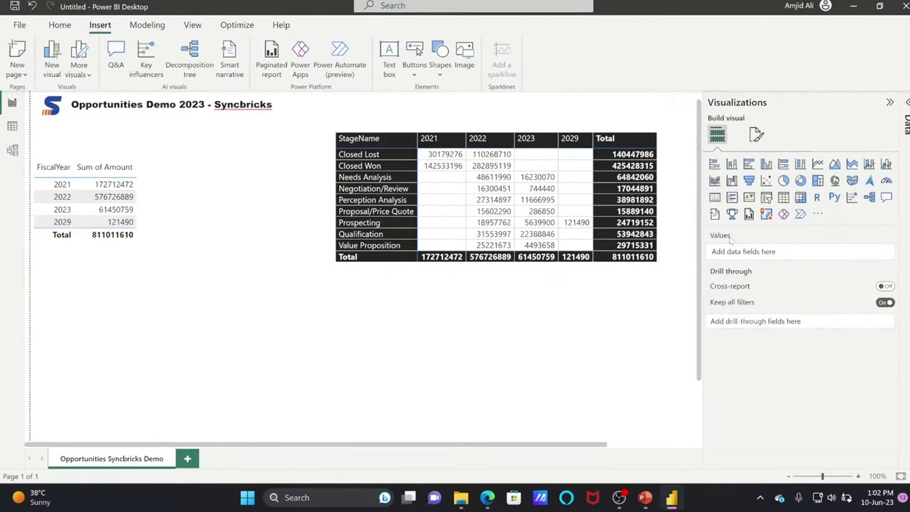
pyautogui.click(716, 197)
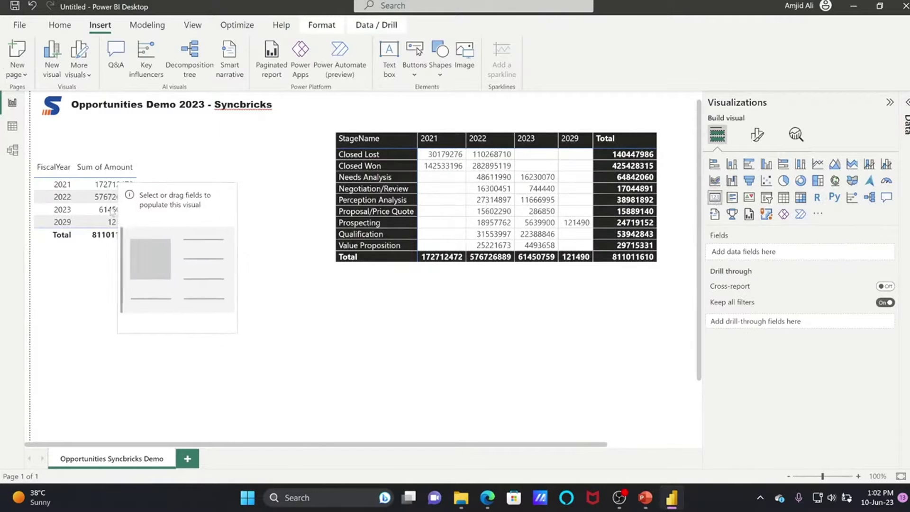
pyautogui.moveTo(149, 220); pyautogui.dragTo(176, 225)
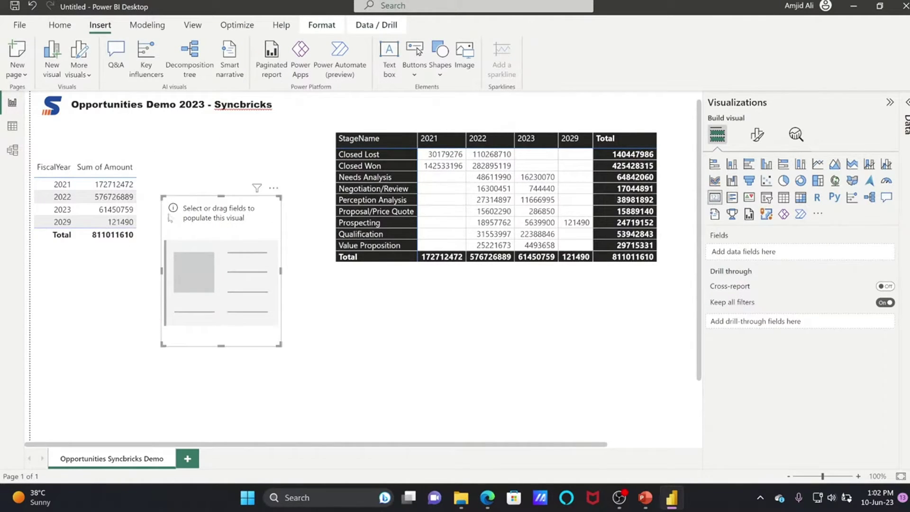
# - Replace the empty card with a duplicate of the fiscal year table converted into a card showing Sum of Amount
pyautogui.press('Delete')
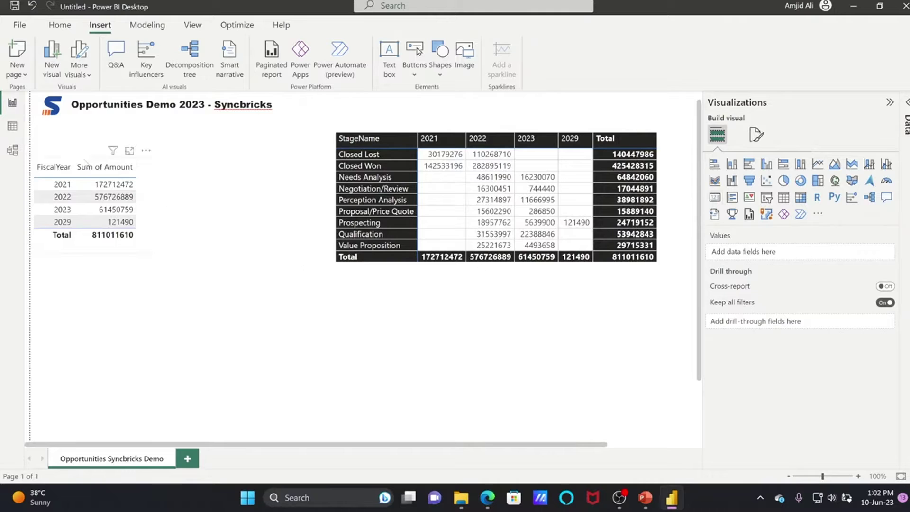
pyautogui.click(82, 162)
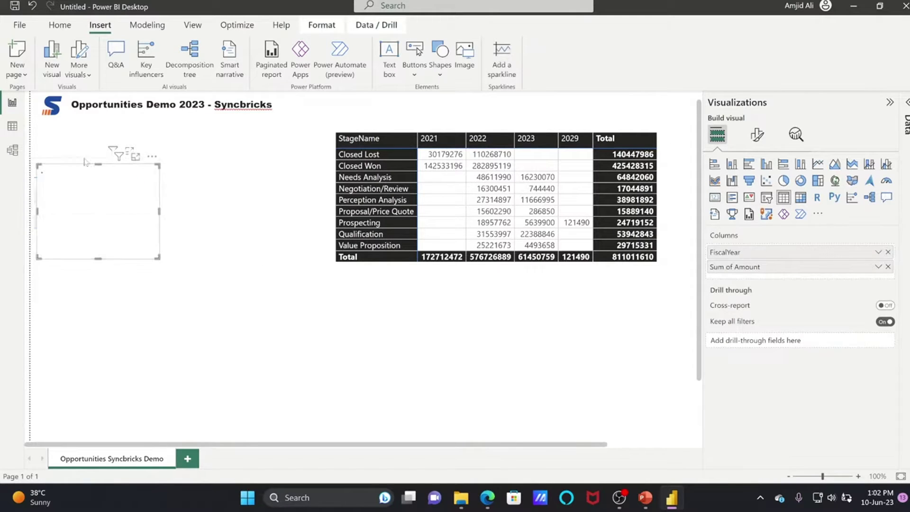
pyautogui.moveTo(96, 167); pyautogui.dragTo(270, 167)
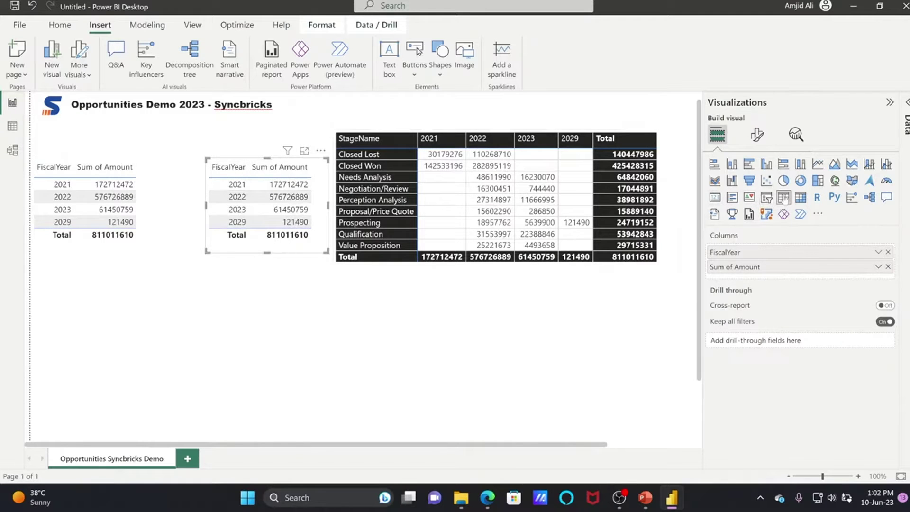
pyautogui.click(716, 198)
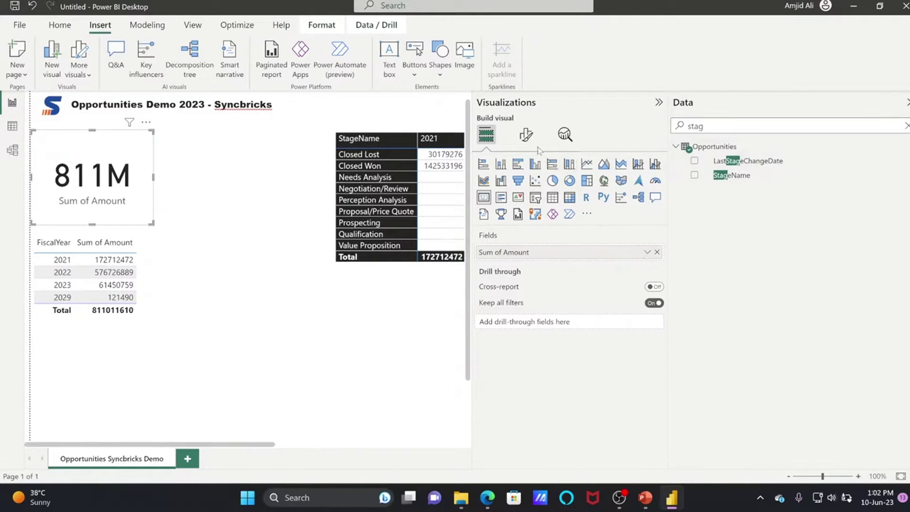
# - Turn on the card's title and set it to "Total Opportunity Amont"
pyautogui.click(526, 135)
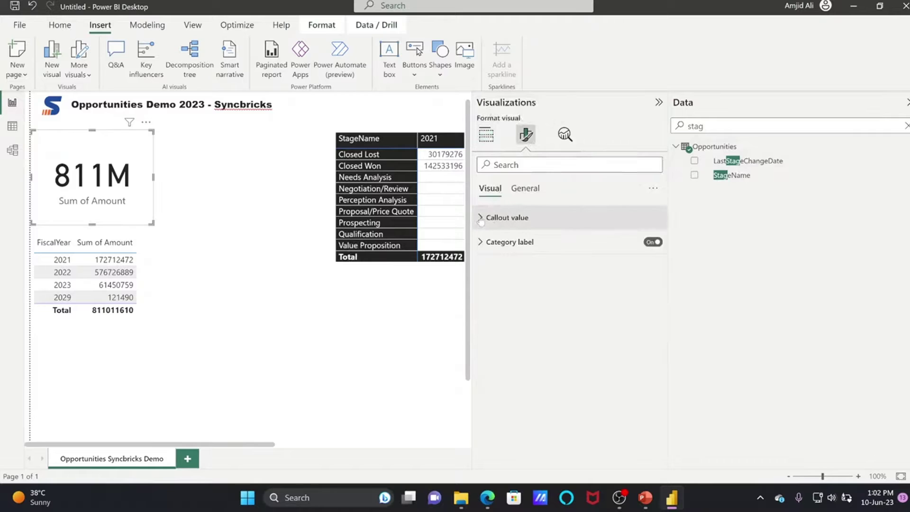
pyautogui.click(525, 188)
pyautogui.click(607, 242)
pyautogui.click(653, 243)
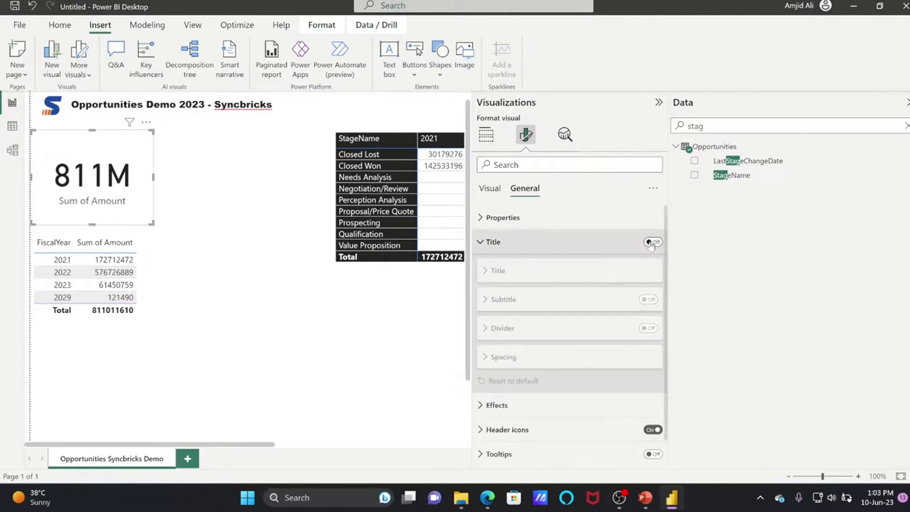
pyautogui.click(652, 242)
pyautogui.click(523, 300)
pyautogui.write('Total Opportunitiy Amount')
pyautogui.click(631, 242)
# - Turn off the card's category label and widen the card to fit its title
pyautogui.click(490, 188)
pyautogui.click(653, 243)
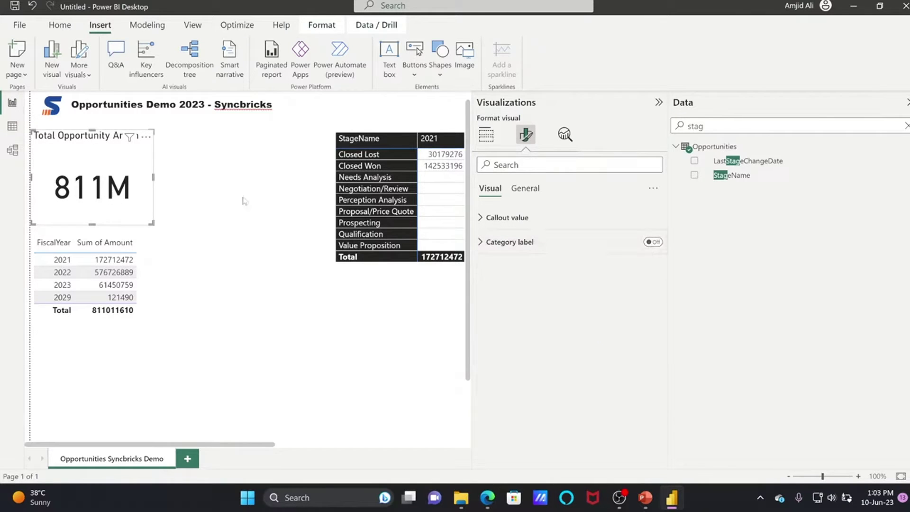
pyautogui.moveTo(152, 177); pyautogui.dragTo(192, 179)
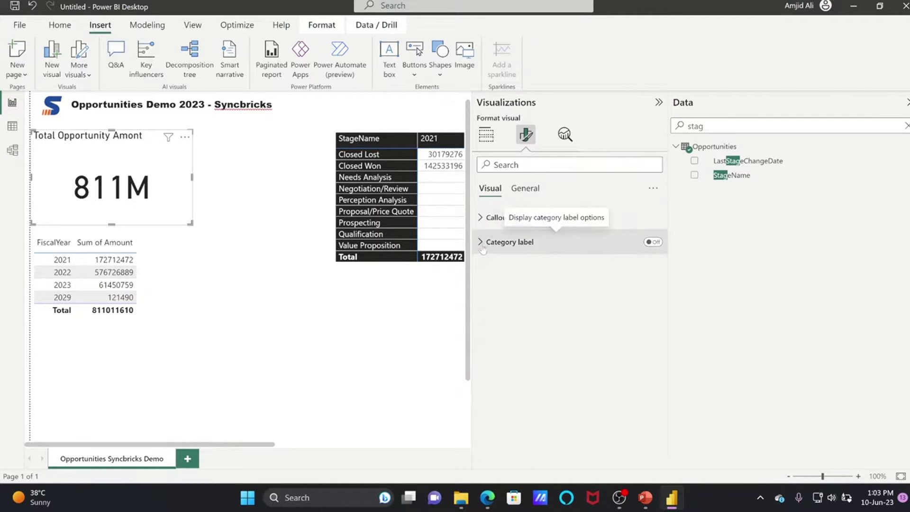
# - Try Thousands as the card's display units and set its callout value to two decimal places
pyautogui.click(491, 217)
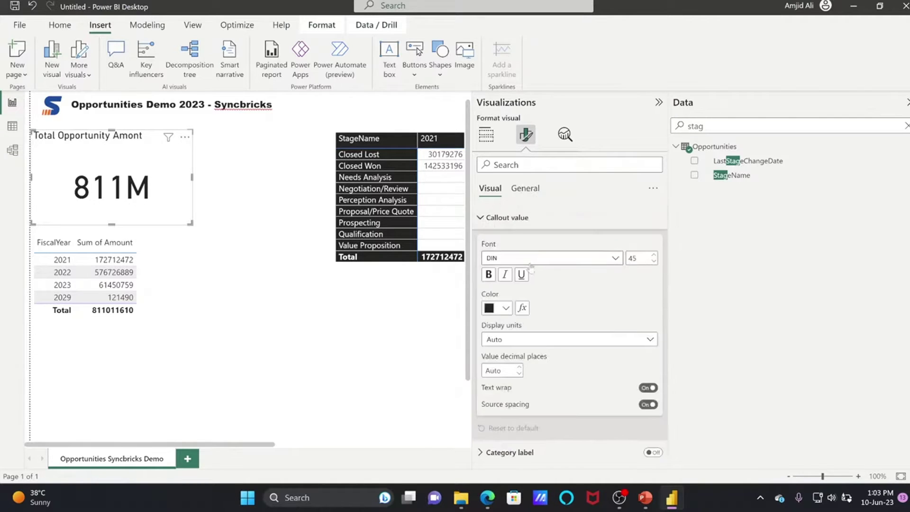
pyautogui.click(526, 340)
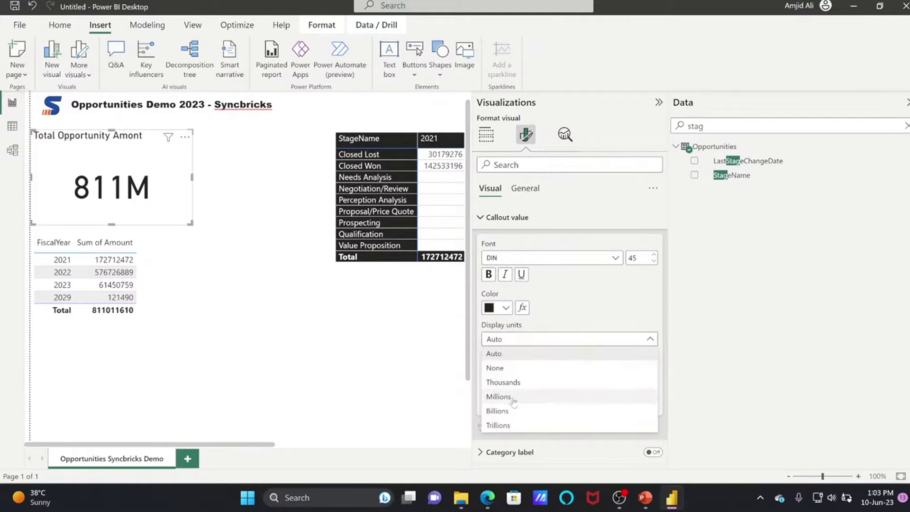
pyautogui.click(511, 382)
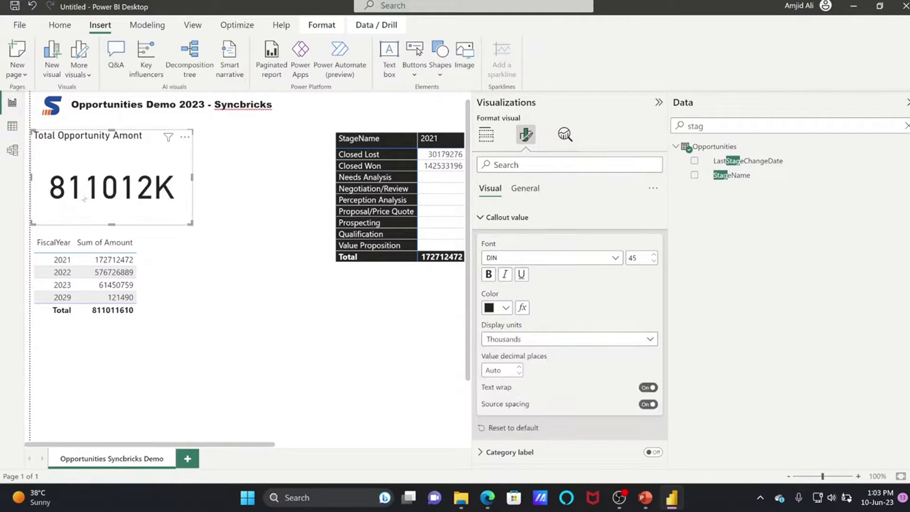
pyautogui.click(518, 371)
pyautogui.click(519, 370)
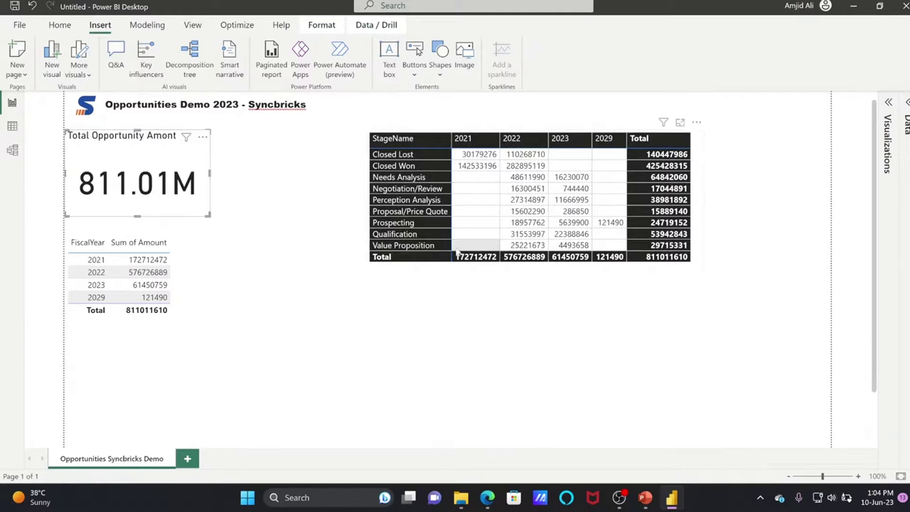
# - Test cross-filtering with fiscal year 2023, the Closed Lost stage and fiscal year 2022
pyautogui.click(100, 287)
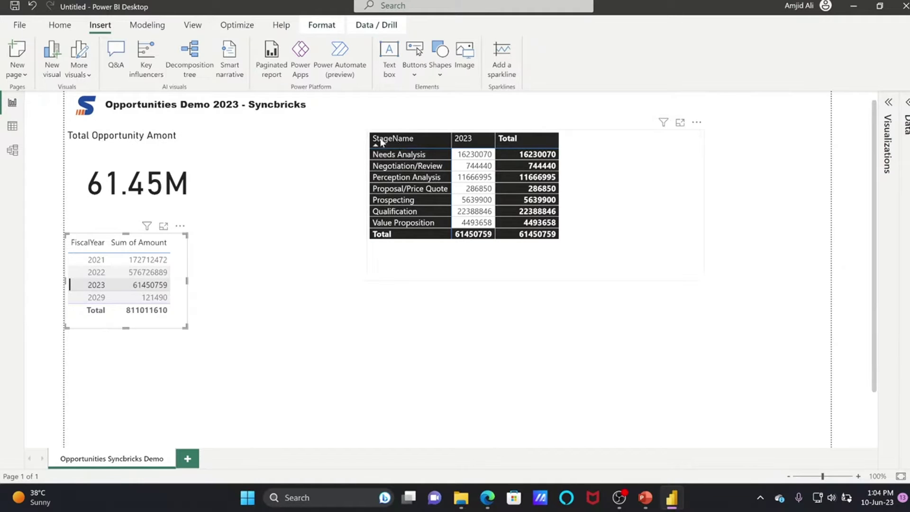
pyautogui.click(97, 286)
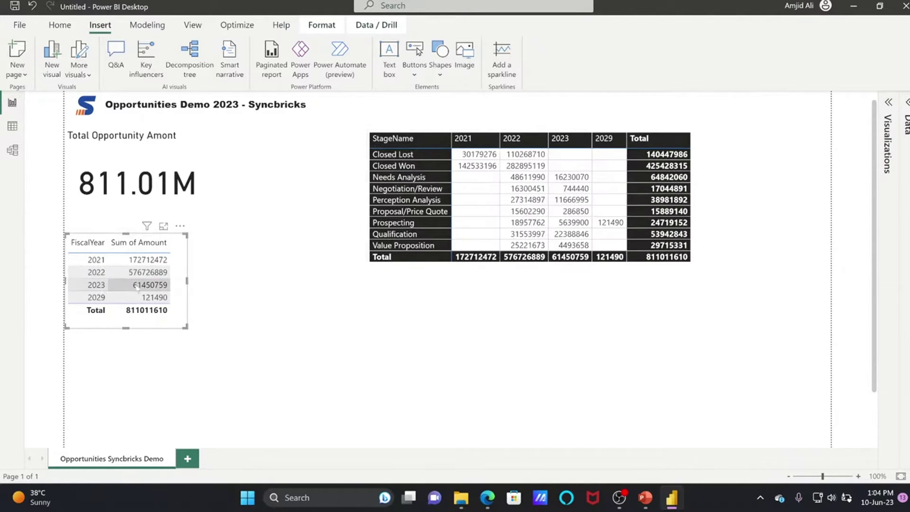
pyautogui.click(398, 155)
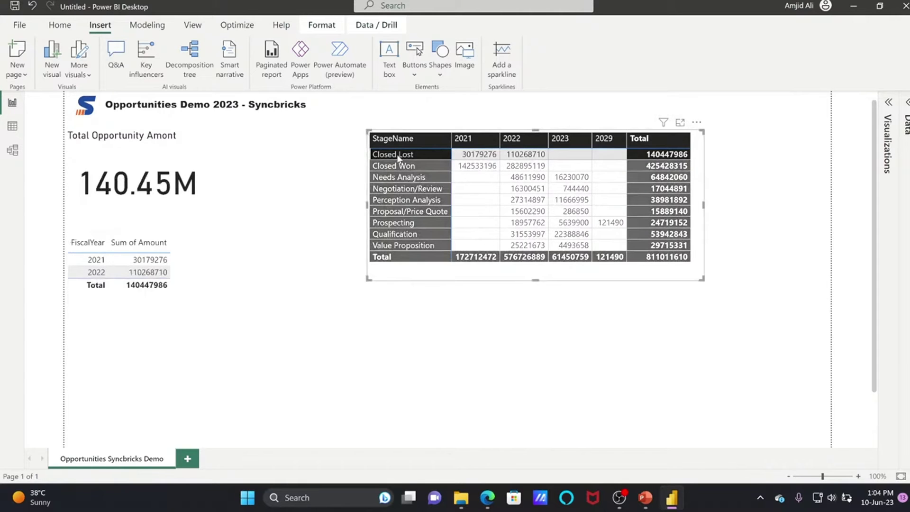
pyautogui.click(96, 272)
# - Move the fiscal year table to the page's upper-right corner and remove Sum of Amount from it
pyautogui.moveTo(153, 242); pyautogui.dragTo(799, 110)
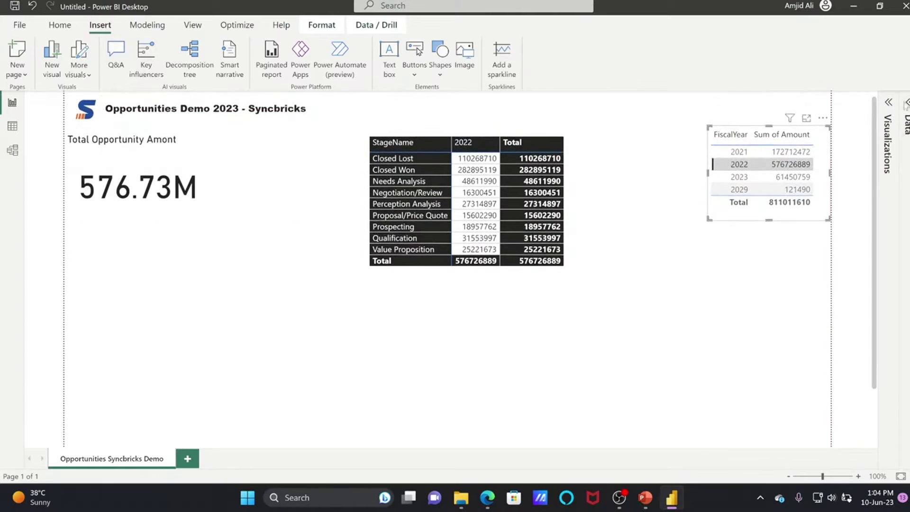
pyautogui.click(888, 273)
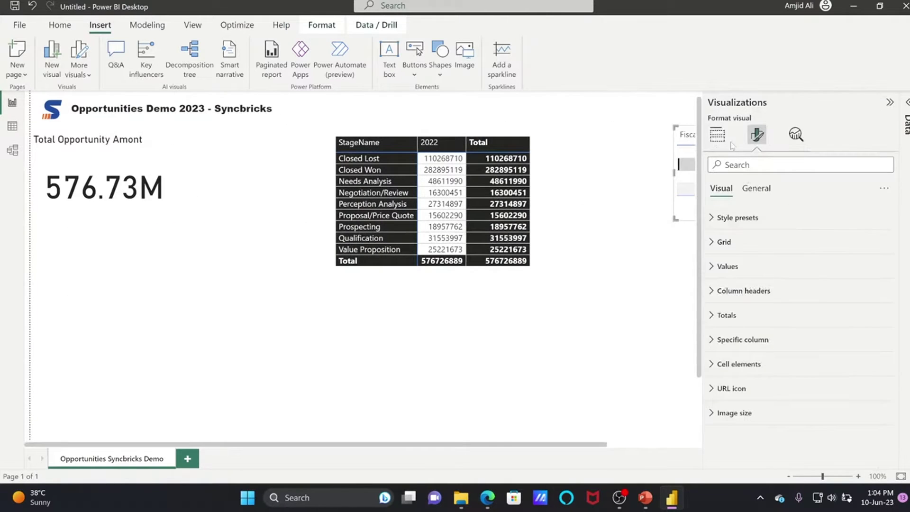
pyautogui.click(717, 135)
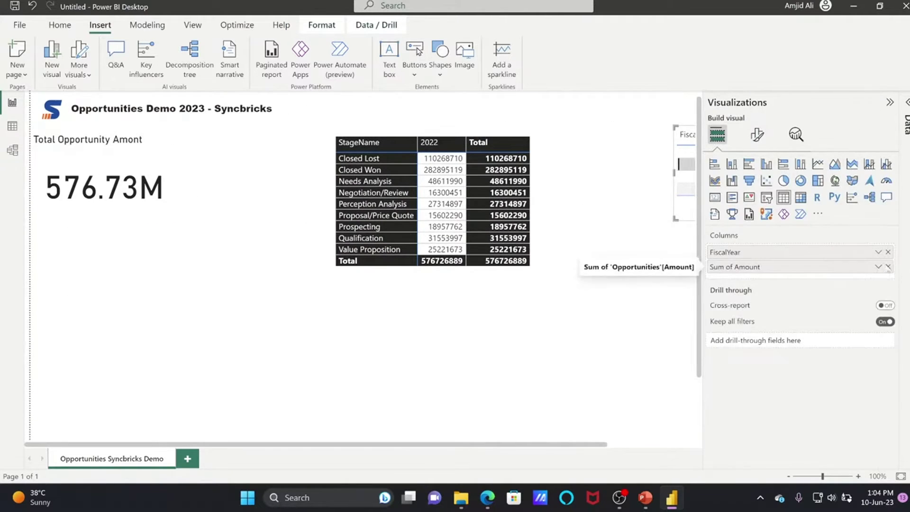
pyautogui.click(889, 267)
pyautogui.click(890, 103)
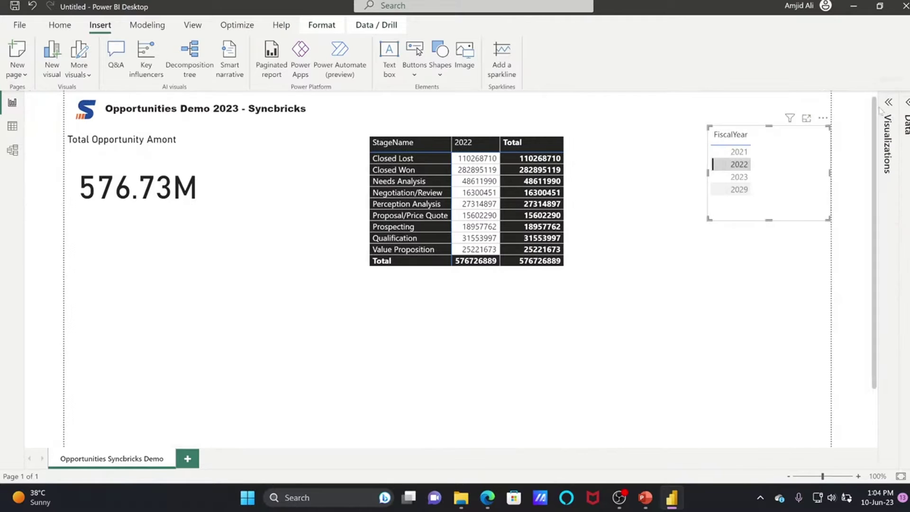
# - Narrow the FiscalYear table against the page's right edge and delete the stage matrix
pyautogui.moveTo(730, 174); pyautogui.dragTo(790, 174)
pyautogui.click(582, 142)
pyautogui.press('Delete')
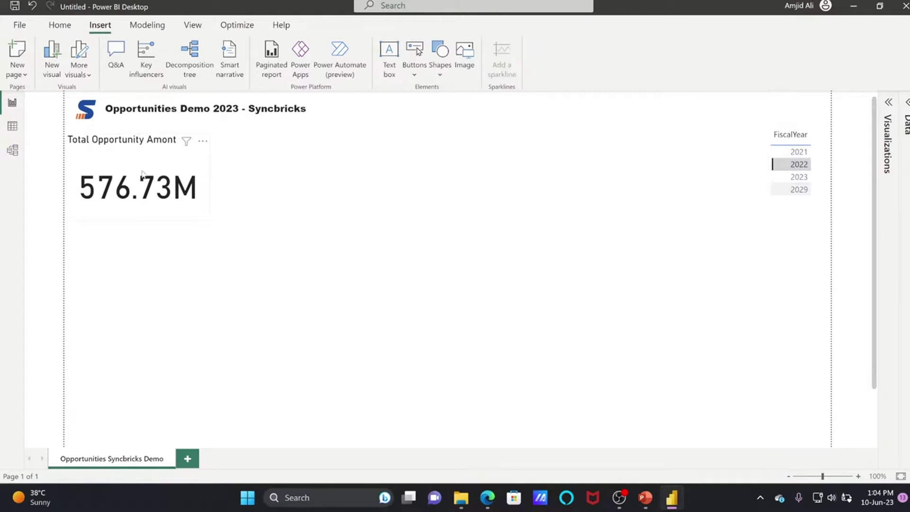
# - Check the card's amount for each fiscal year: 2021, 2022, 2023 and 2029, ending with 2021 selected
pyautogui.click(798, 151)
pyautogui.click(797, 166)
pyautogui.click(799, 176)
pyautogui.click(799, 189)
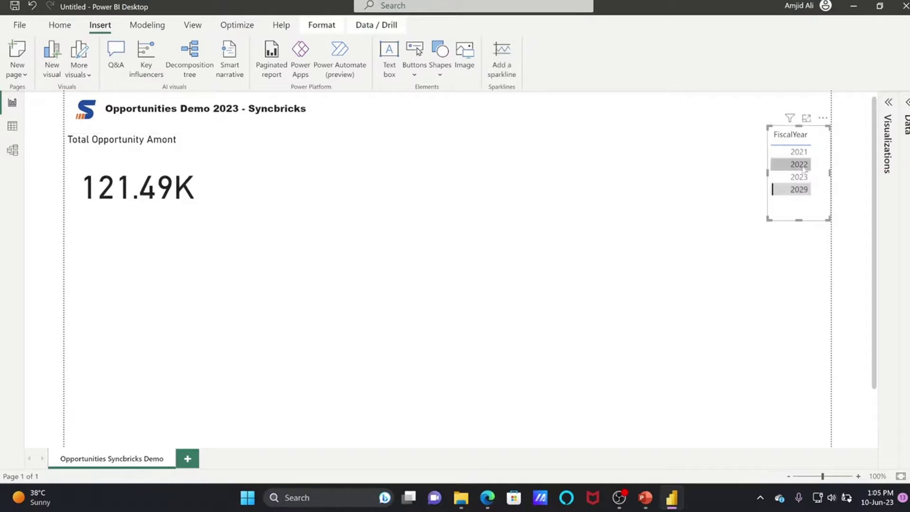
pyautogui.click(799, 152)
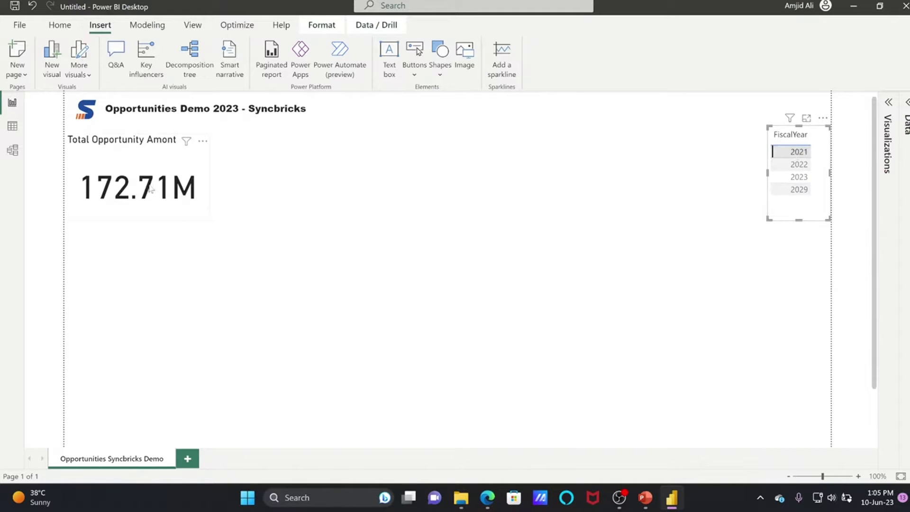
pyautogui.click(888, 102)
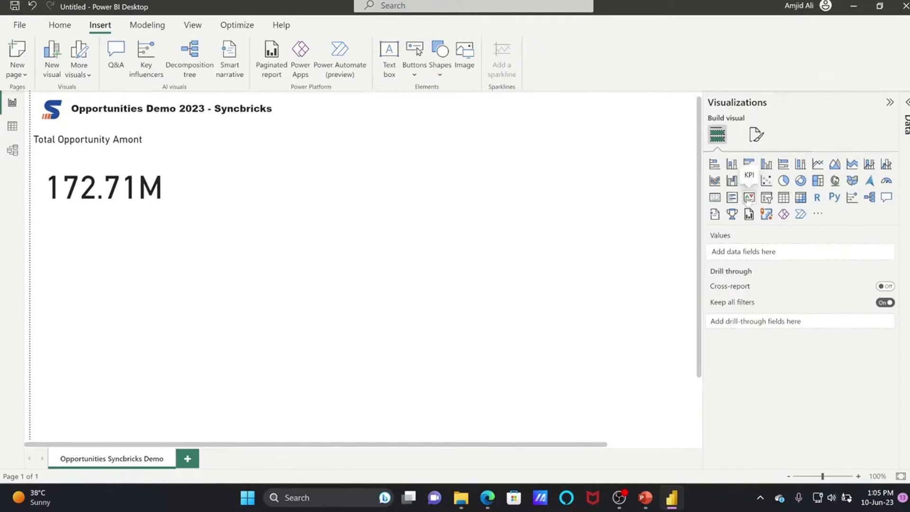
pyautogui.click(750, 199)
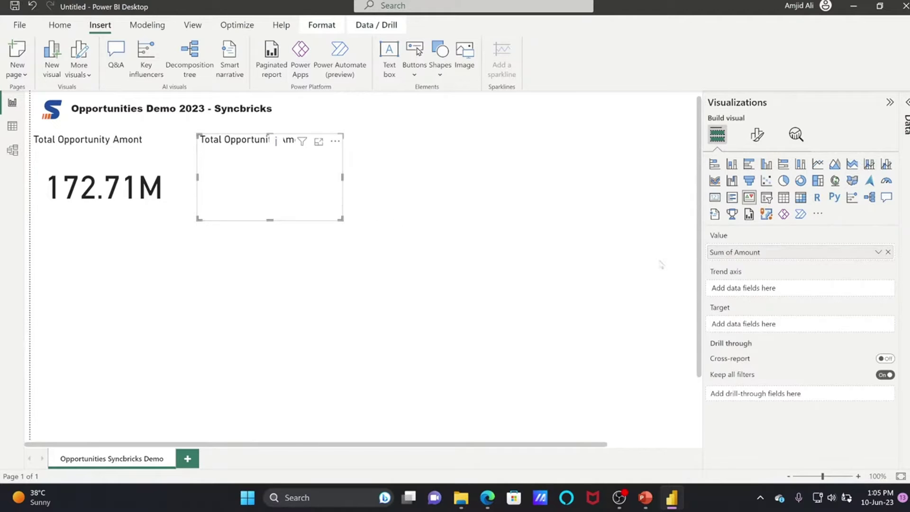
pyautogui.press('Delete')
# - Add a stacked column chart, place it between the card and the FiscalYear table, and enlarge it
pyautogui.click(732, 164)
pyautogui.moveTo(169, 319); pyautogui.dragTo(406, 186)
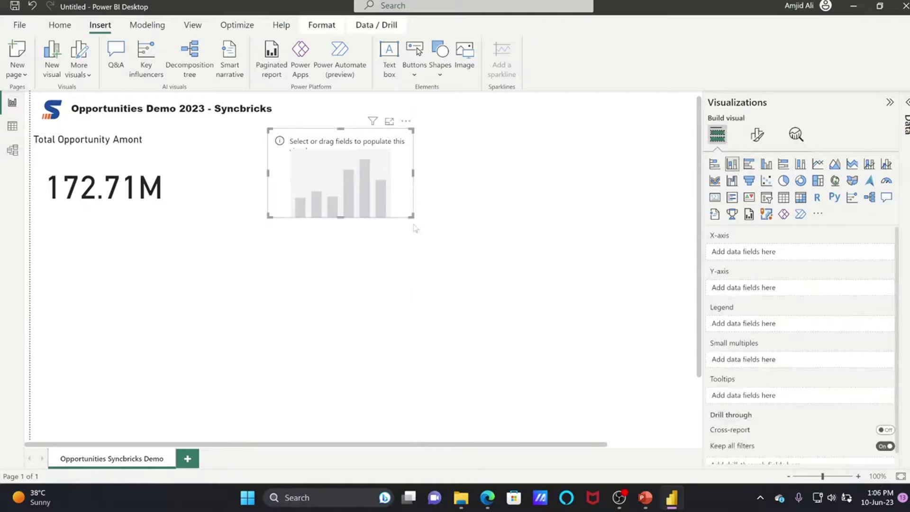
pyautogui.moveTo(412, 217); pyautogui.dragTo(507, 264)
# - Search the data fields for year and try a date hierarchy's Year in the column chart
pyautogui.click(906, 124)
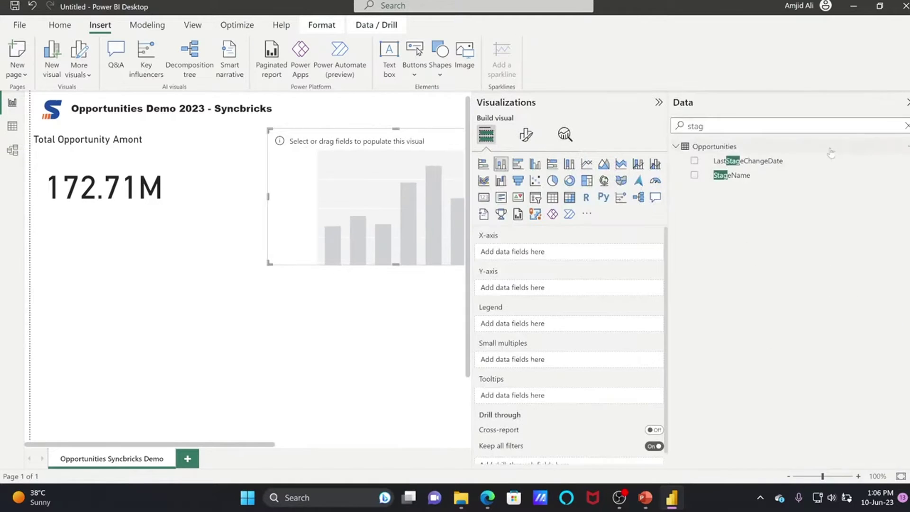
pyautogui.click(906, 126)
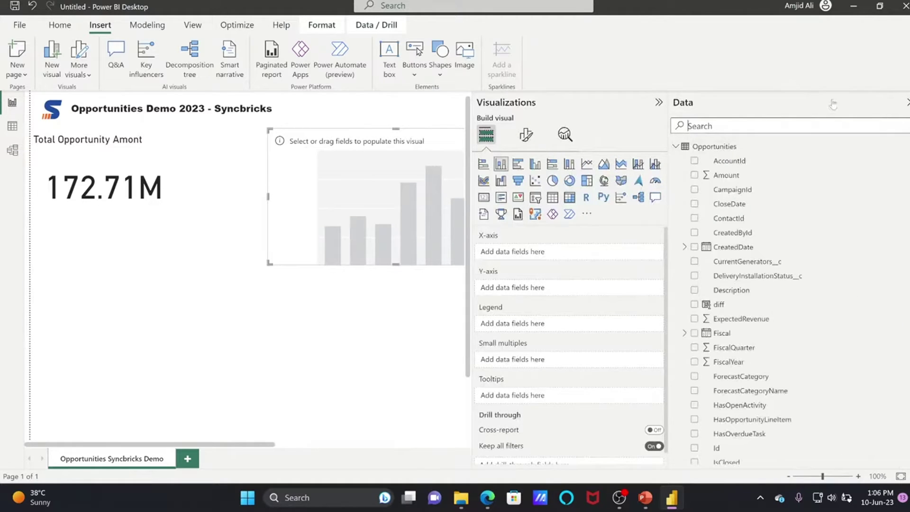
pyautogui.write('year')
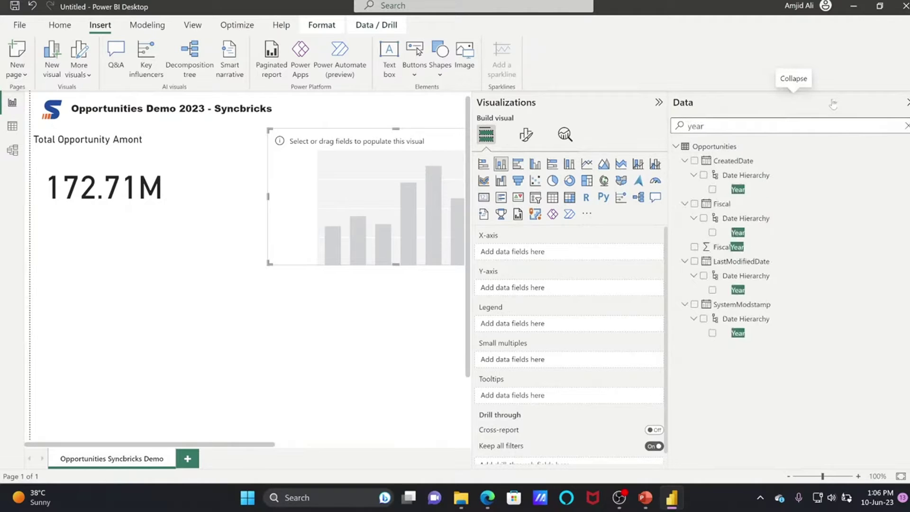
pyautogui.click(740, 334)
# - Use Sum of Amount as the column chart's Y-axis and the Year of the Fiscal date hierarchy as its X-axis
pyautogui.click(659, 102)
pyautogui.doubleClick(764, 126)
pyautogui.write('amount')
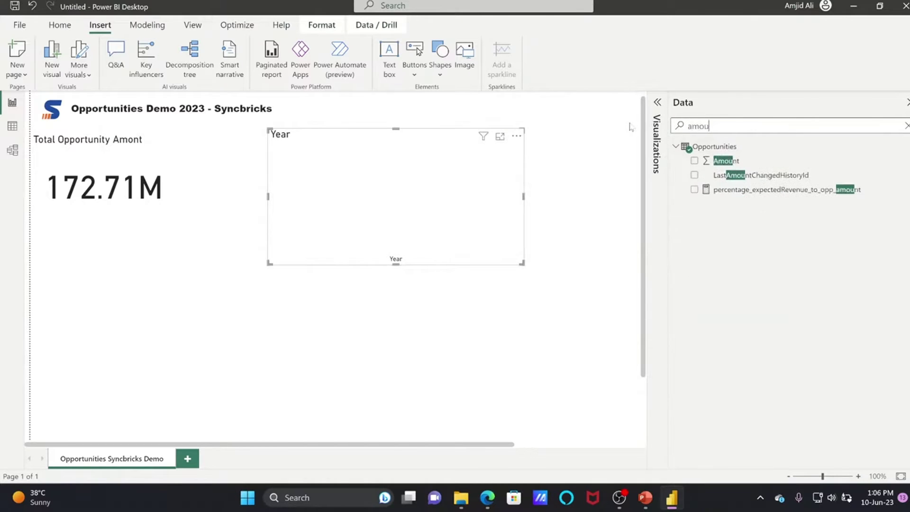
pyautogui.click(657, 103)
pyautogui.moveTo(732, 161); pyautogui.dragTo(605, 307)
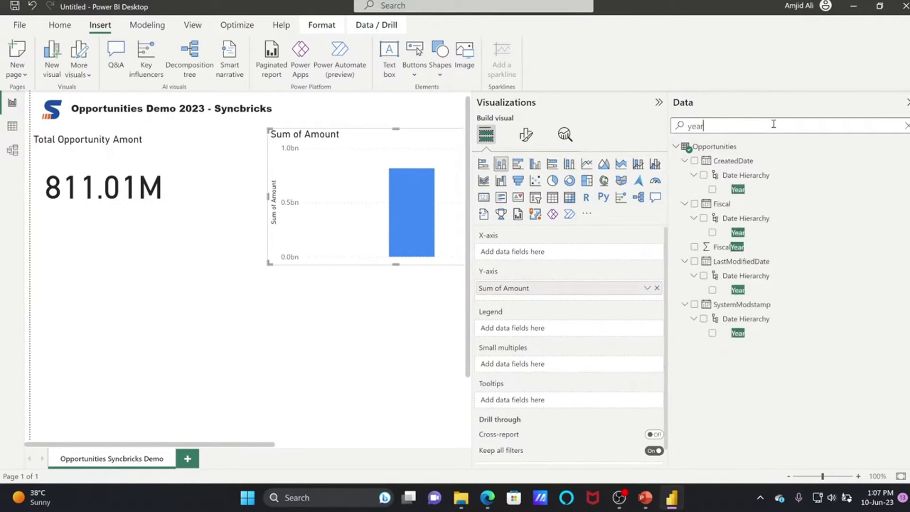
pyautogui.moveTo(738, 232); pyautogui.dragTo(544, 255)
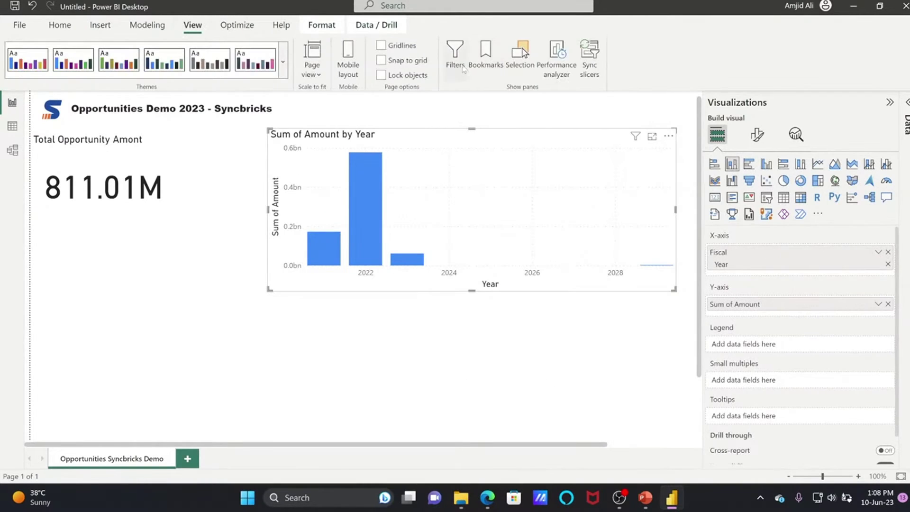
# - Add the Year of the Fiscal date hierarchy as a basic filter on all pages
pyautogui.click(455, 59)
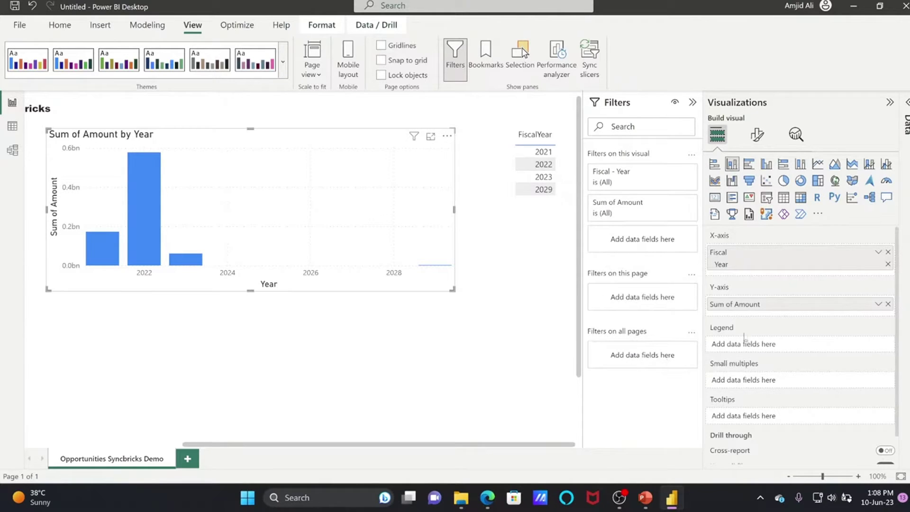
pyautogui.click(903, 120)
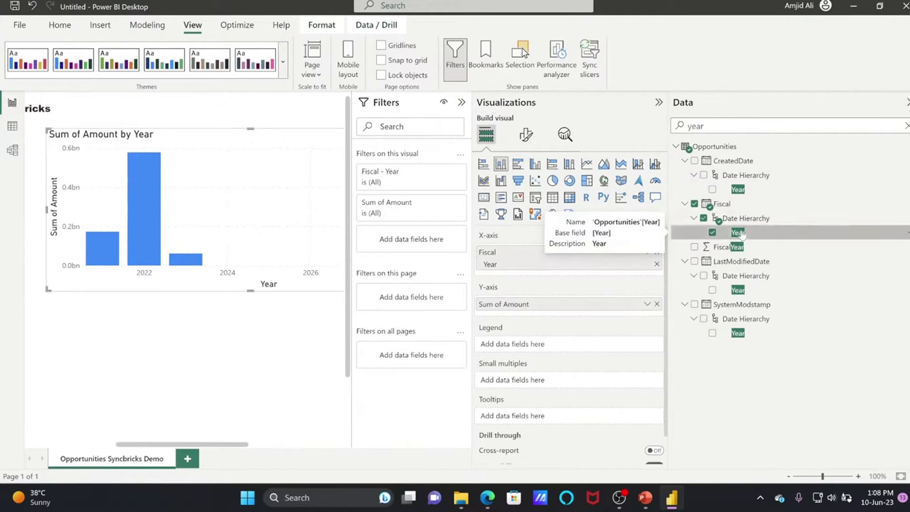
pyautogui.moveTo(741, 234); pyautogui.dragTo(427, 366)
pyautogui.scroll(-3, 413, 356)
pyautogui.click(412, 298)
pyautogui.click(395, 330)
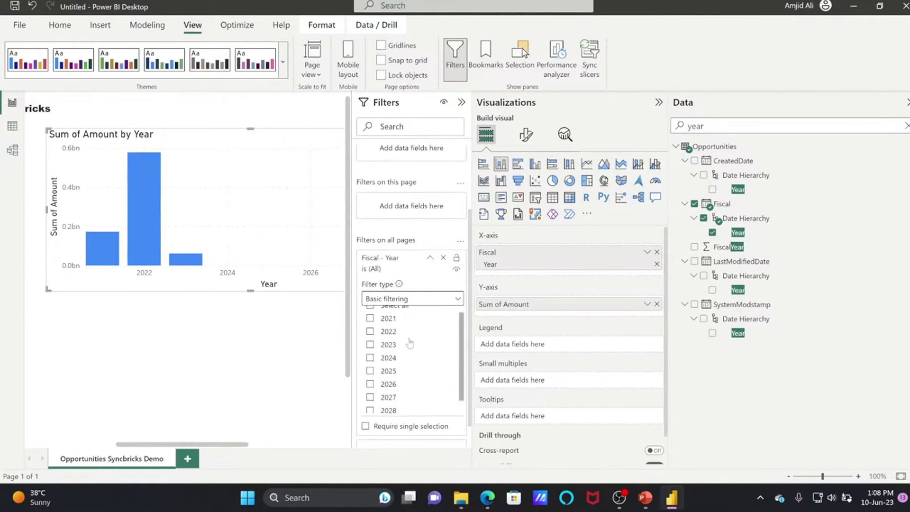
# - Include all years in the all-pages Fiscal Year filter, except 2025, 2026 and the following years up to 2029
pyautogui.scroll(-2, 450, 356)
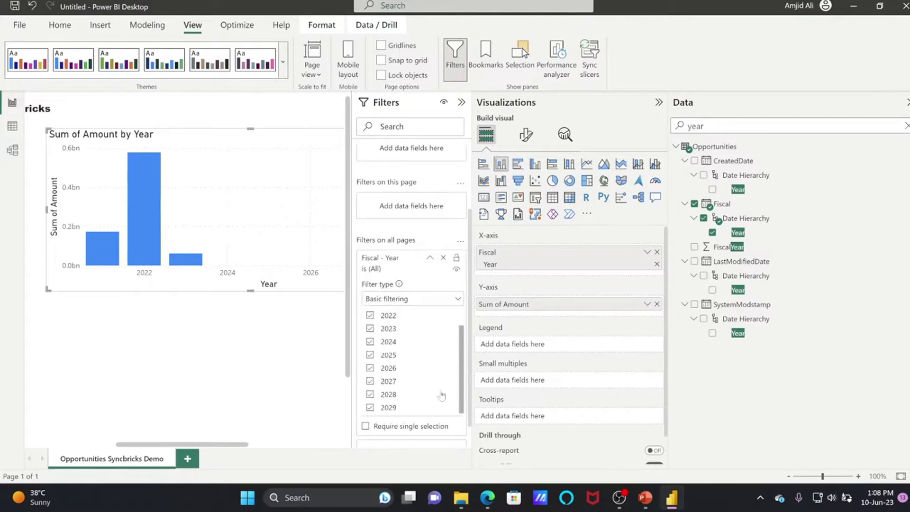
pyautogui.click(391, 361)
pyautogui.click(370, 355)
pyautogui.click(907, 103)
pyautogui.click(898, 103)
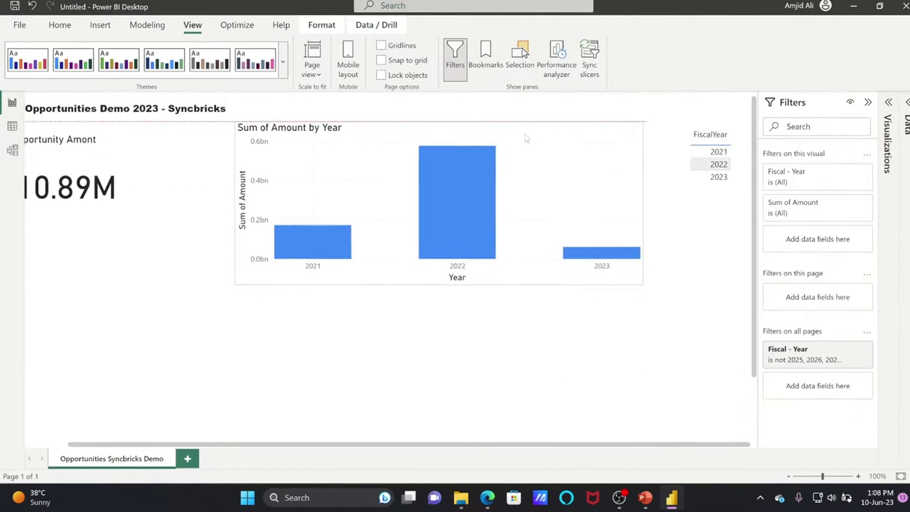
# - Shrink the Sum of Amount by Year column chart and place a copy of it below the total amount card
pyautogui.moveTo(654, 277); pyautogui.dragTo(489, 247)
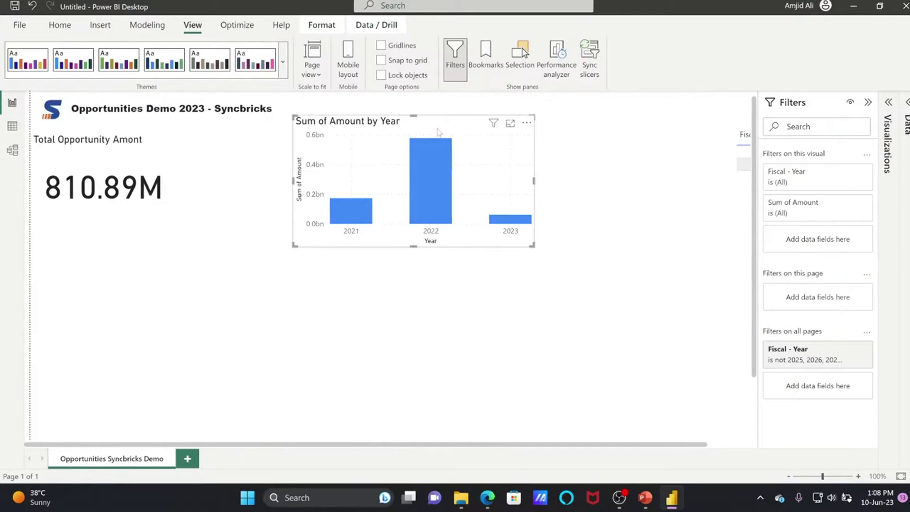
pyautogui.hotkey('ctrl', 'c')
pyautogui.hotkey('ctrl', 'v')
pyautogui.moveTo(440, 127); pyautogui.dragTo(178, 269)
pyautogui.click(868, 102)
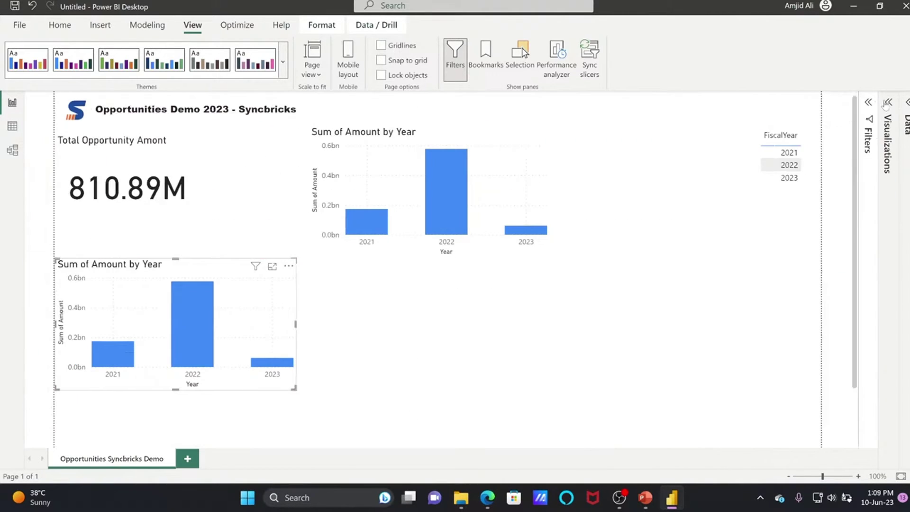
# - Convert the copied chart to a donut chart and replace its Year legend with StageName
pyautogui.click(887, 112)
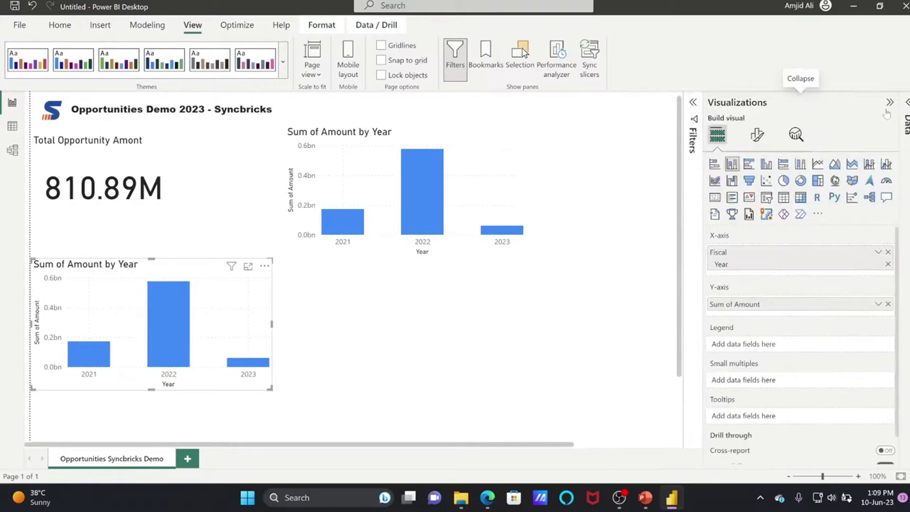
pyautogui.click(801, 181)
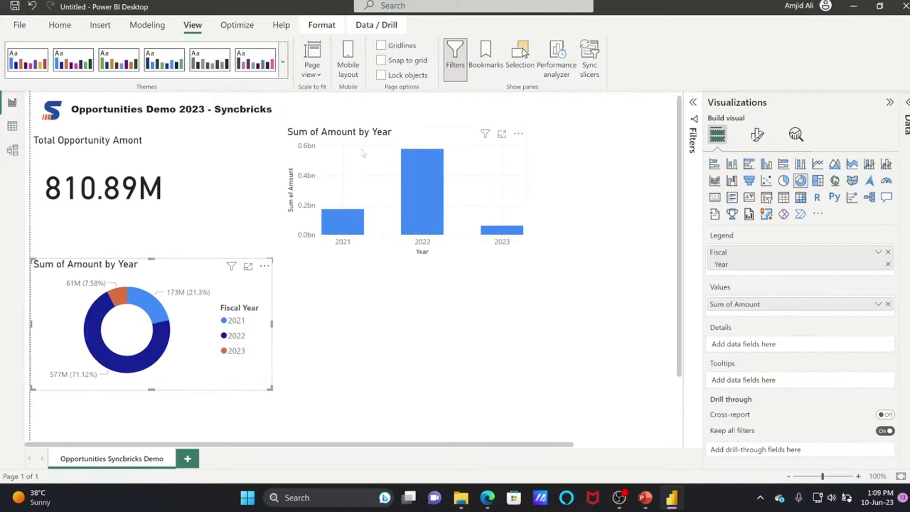
pyautogui.click(888, 252)
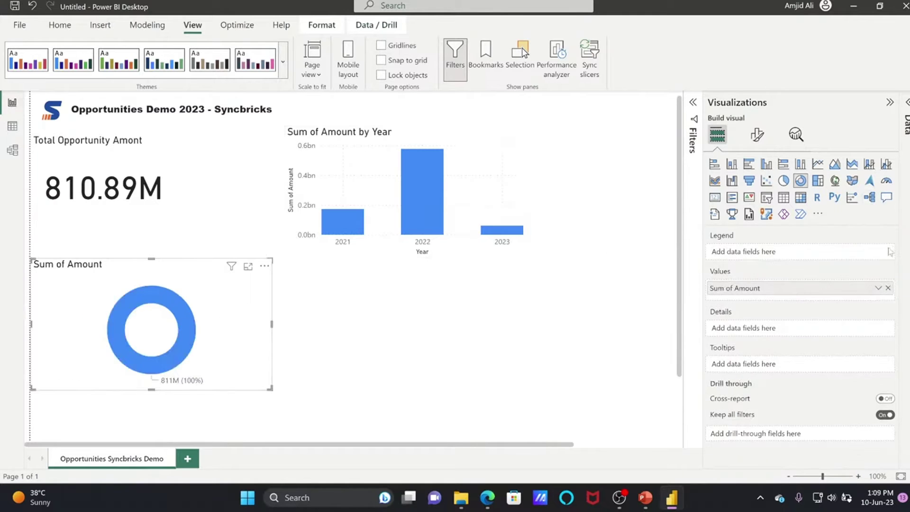
pyautogui.write('stage')
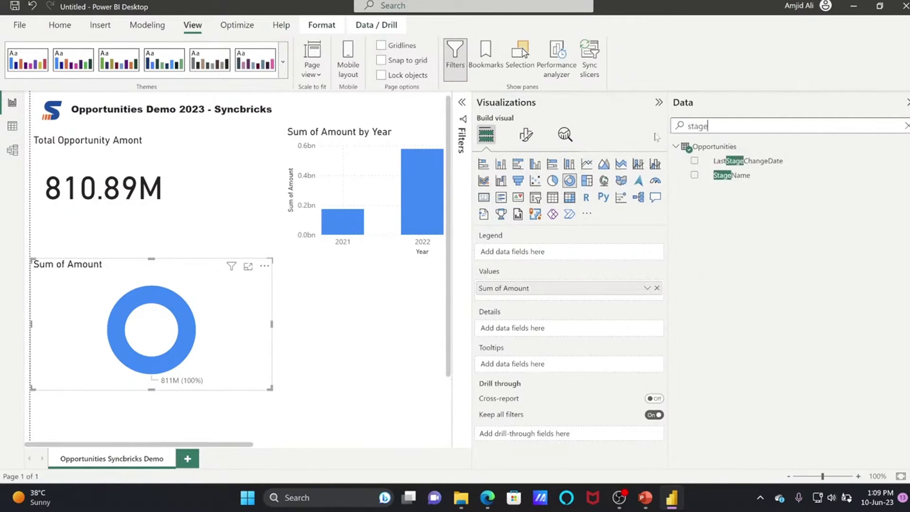
pyautogui.moveTo(731, 175); pyautogui.dragTo(567, 254)
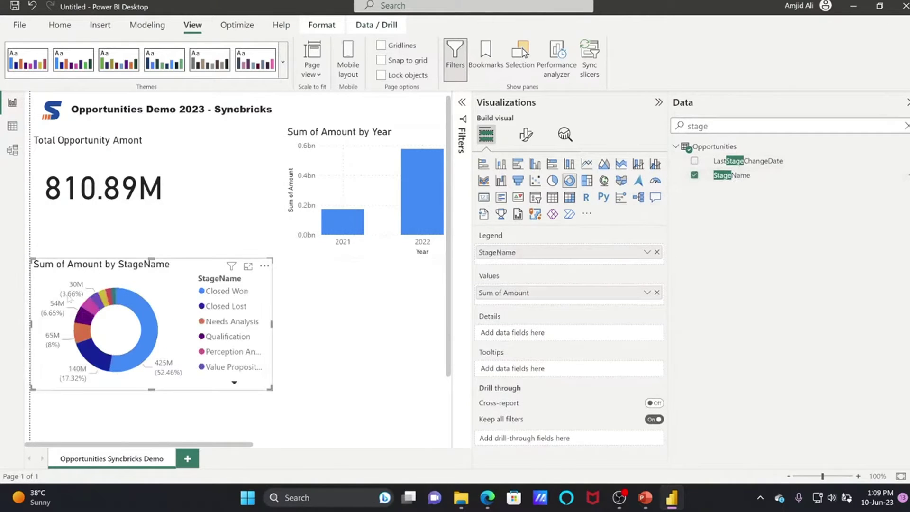
pyautogui.click(908, 102)
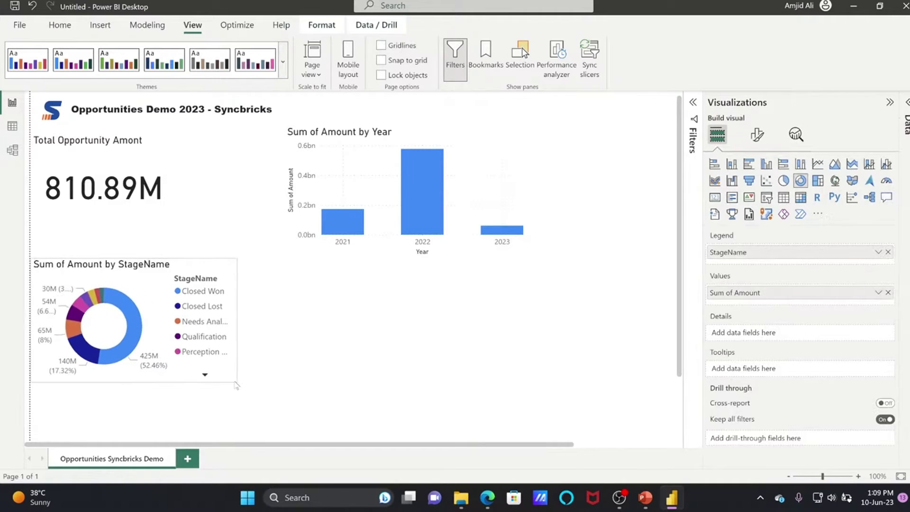
# - Arrange the StageName donut chart beside the smaller column chart and delete the FiscalYear table
pyautogui.moveTo(118, 263); pyautogui.dragTo(633, 111)
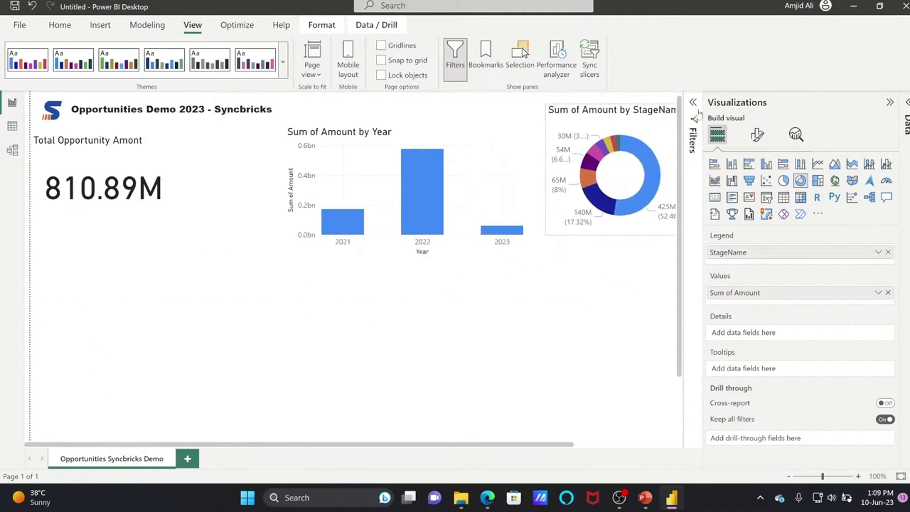
pyautogui.moveTo(571, 448); pyautogui.dragTo(676, 446)
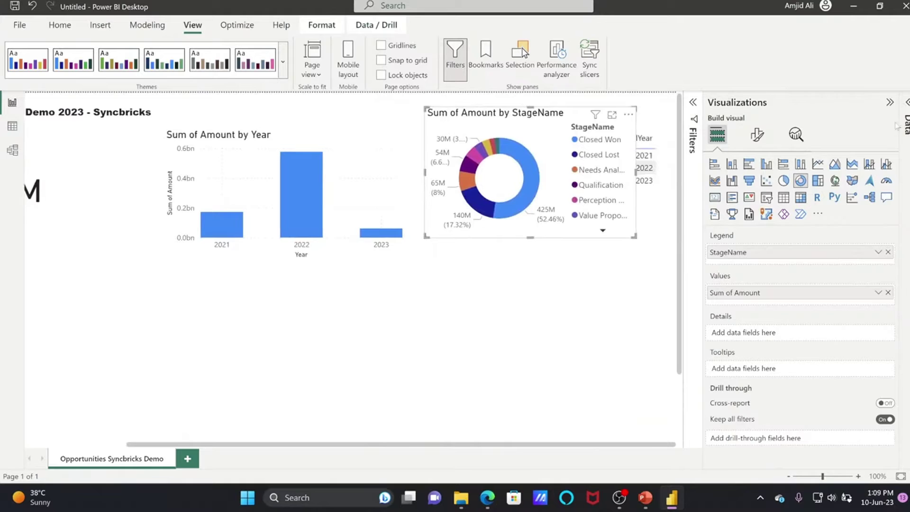
pyautogui.click(890, 102)
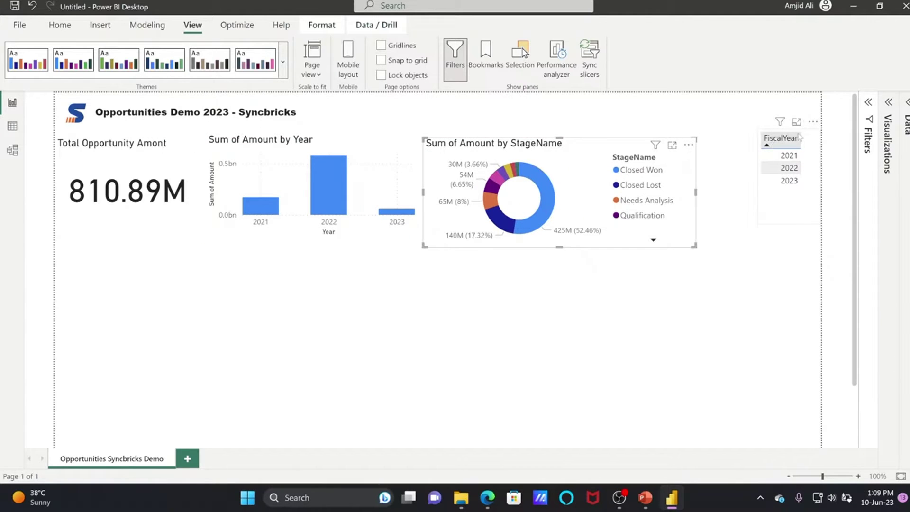
pyautogui.click(801, 137)
pyautogui.press('Delete')
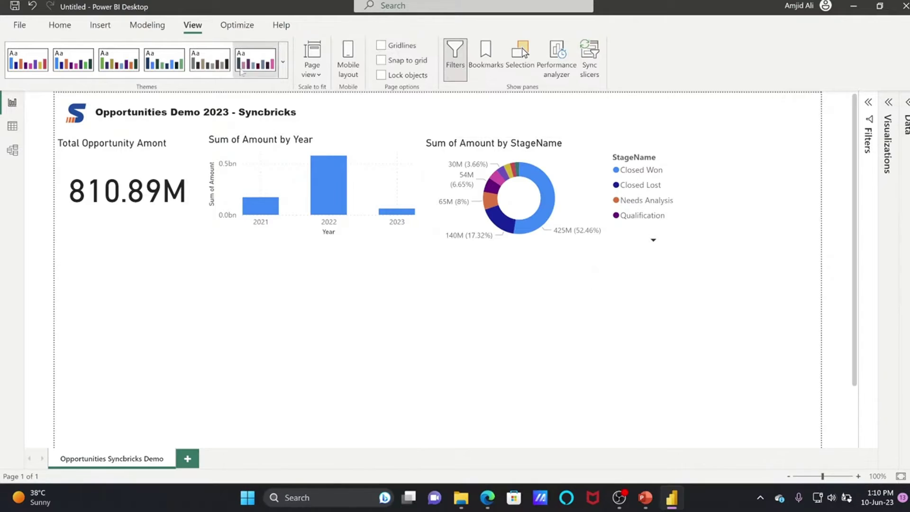
# - Insert a decomposition tree that analyzes ExpectedRevenue and enlarge it in the lower part of the page
pyautogui.click(228, 29)
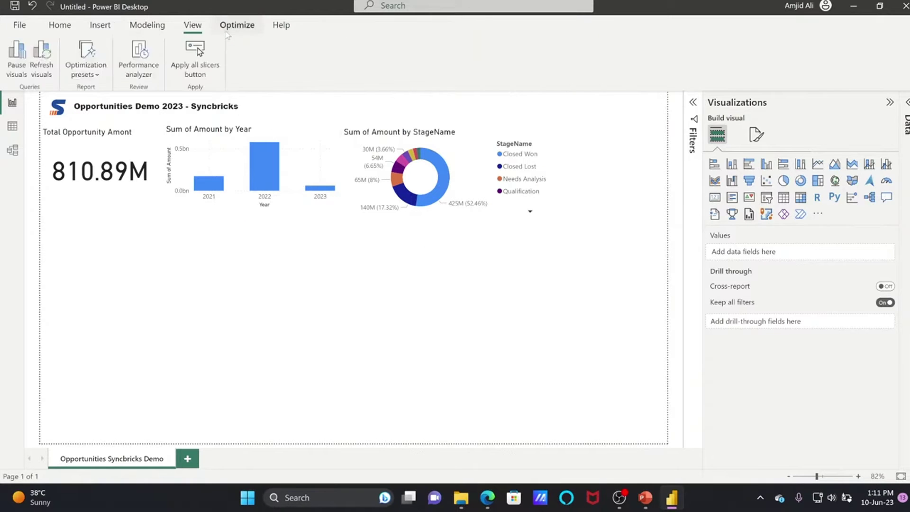
pyautogui.click(100, 25)
pyautogui.click(180, 69)
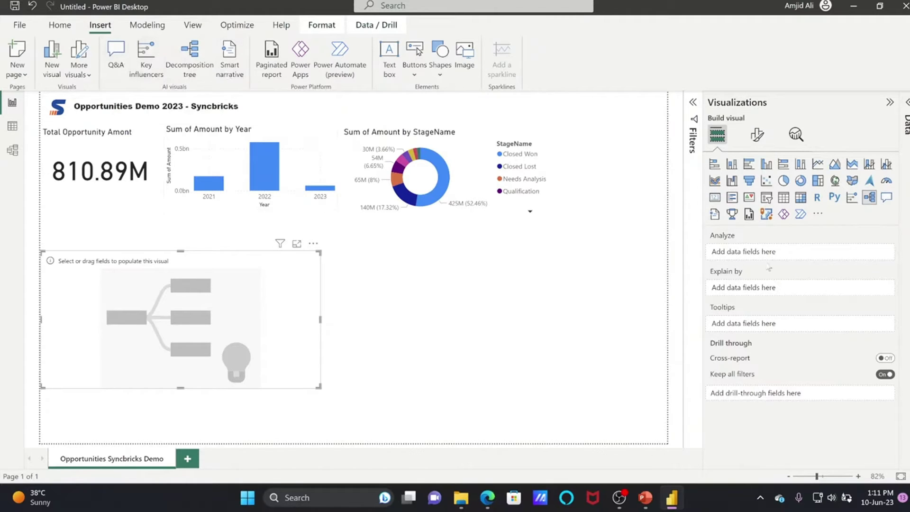
pyautogui.click(905, 104)
pyautogui.click(836, 120)
pyautogui.write('c')
pyautogui.moveTo(741, 161); pyautogui.dragTo(569, 251)
pyautogui.moveTo(215, 292); pyautogui.dragTo(253, 333)
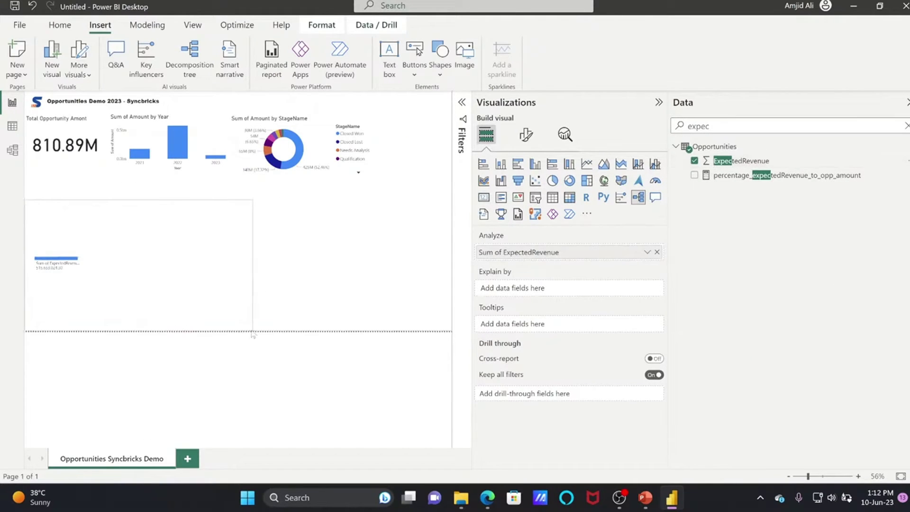
# - Add StageName as the decomposition tree's Explain by field
pyautogui.click(906, 126)
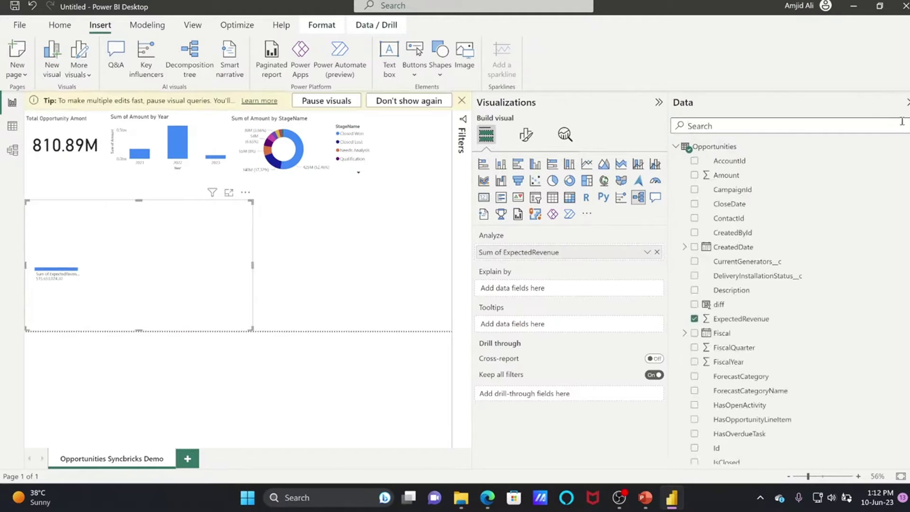
pyautogui.write('stage')
pyautogui.moveTo(731, 175); pyautogui.dragTo(569, 288)
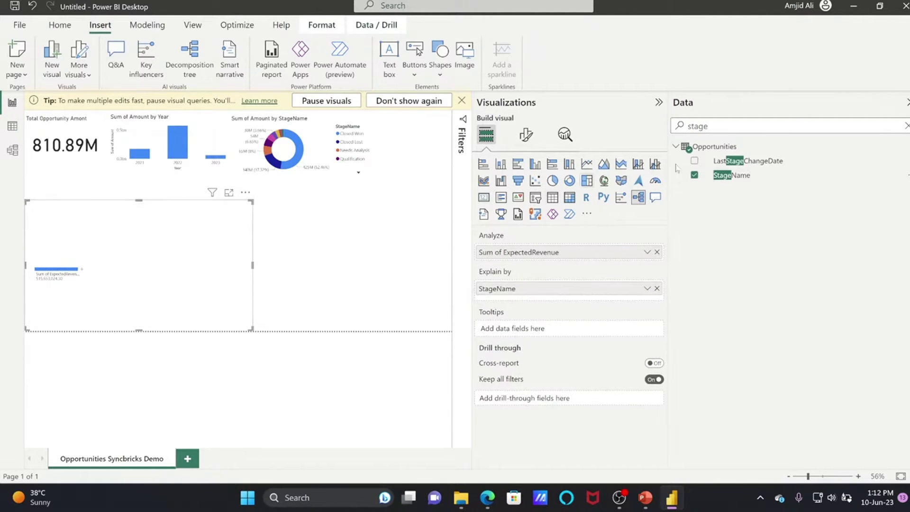
pyautogui.click(907, 102)
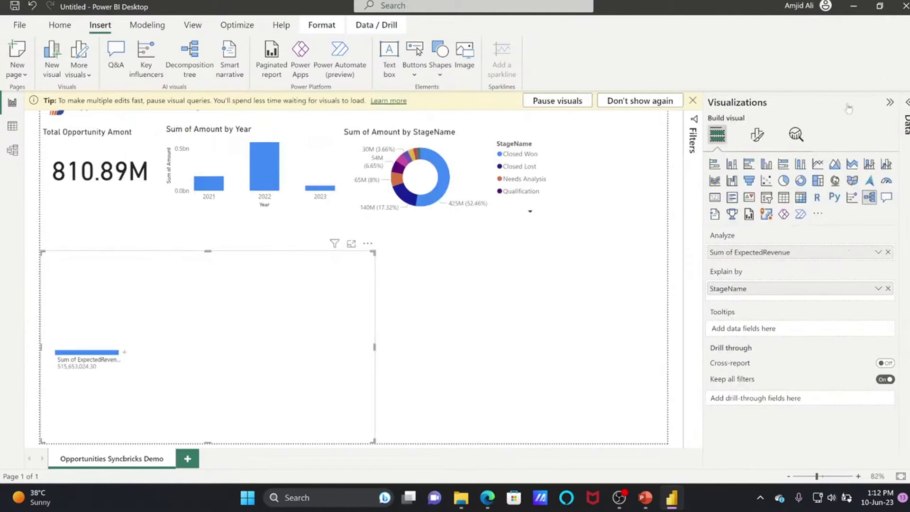
pyautogui.click(885, 108)
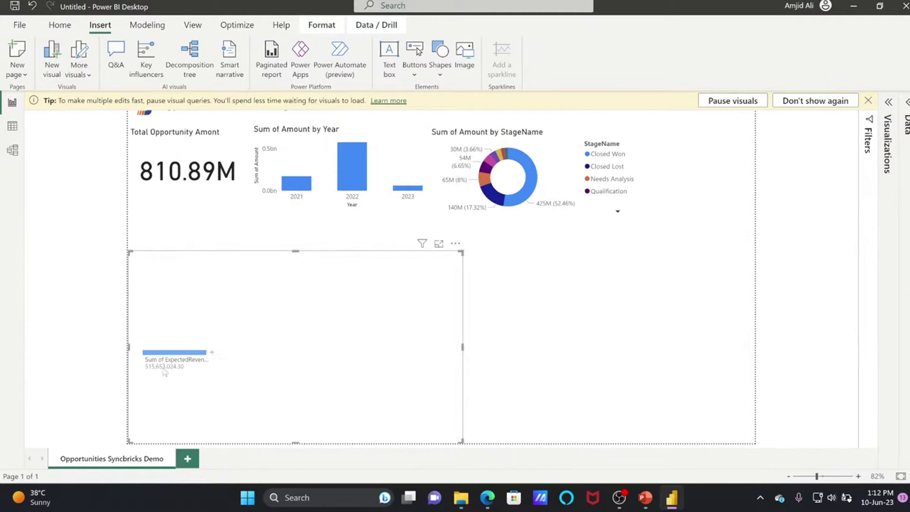
# - Try splitting the expected revenue by StageName, browse the further stages and remove the StageName level
pyautogui.click(215, 356)
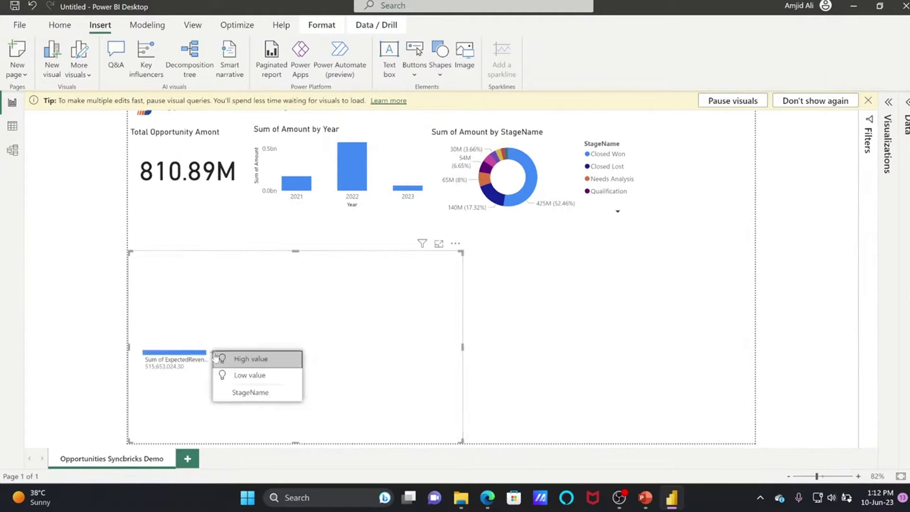
pyautogui.click(247, 395)
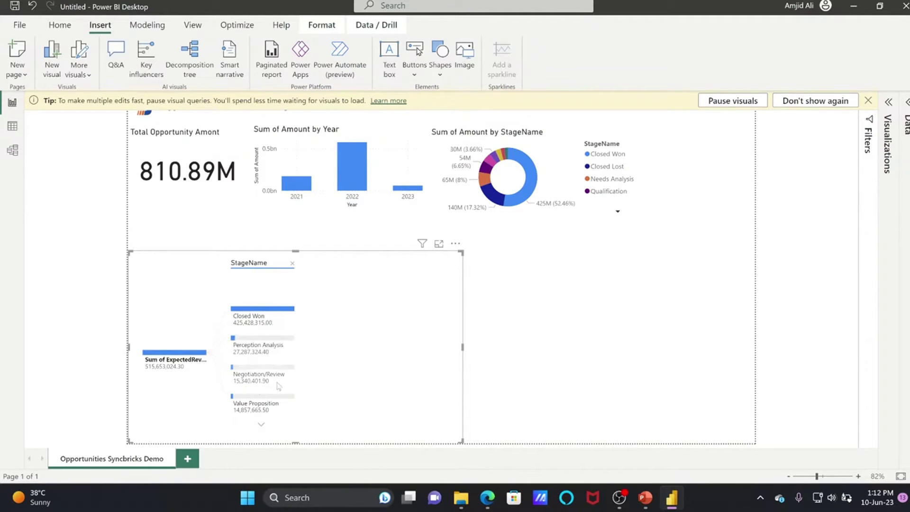
pyautogui.click(262, 424)
pyautogui.click(291, 265)
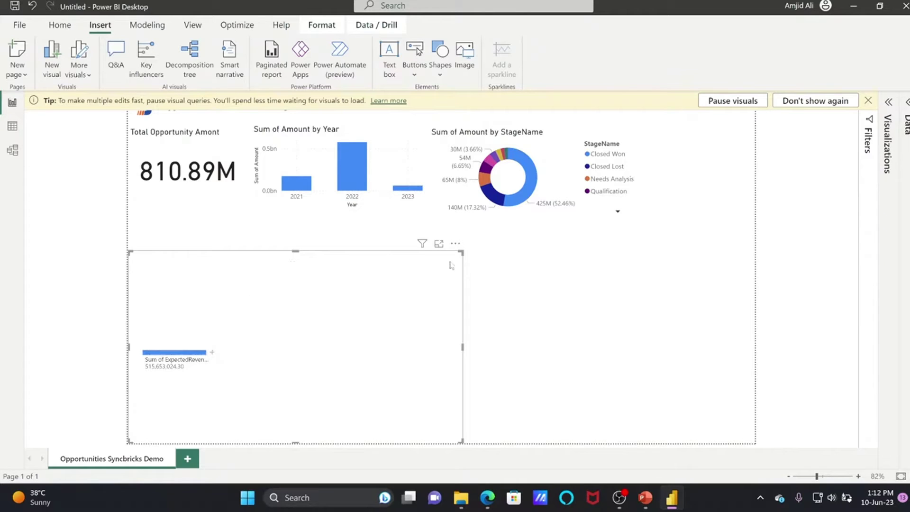
# - Expand the decomposition tree's expected revenue by High value
pyautogui.click(212, 353)
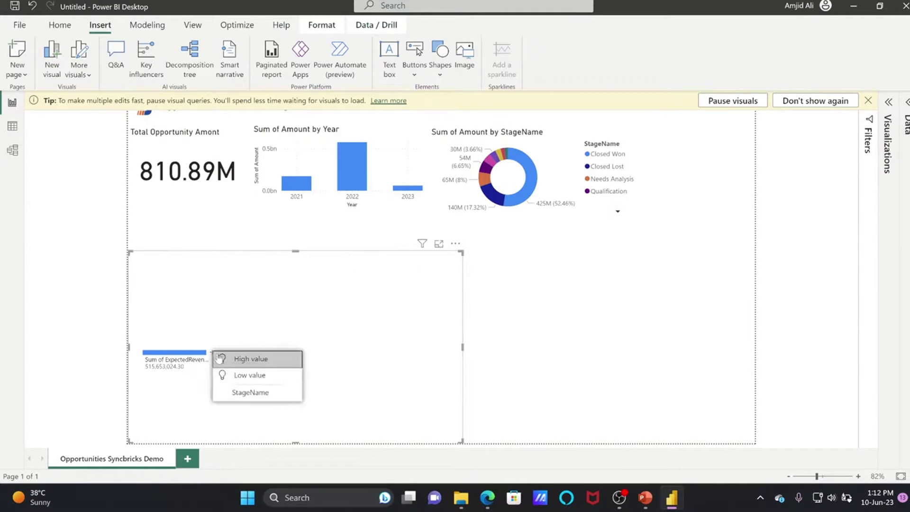
pyautogui.click(239, 359)
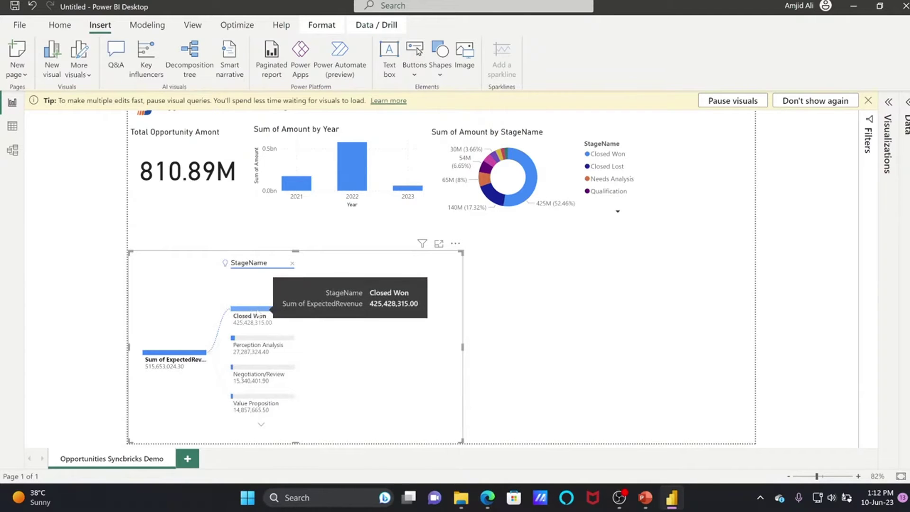
# - Turn on cross-report drill-through by AccountId and add FiscalYear to the decomposition tree's Explain by fields
pyautogui.click(906, 101)
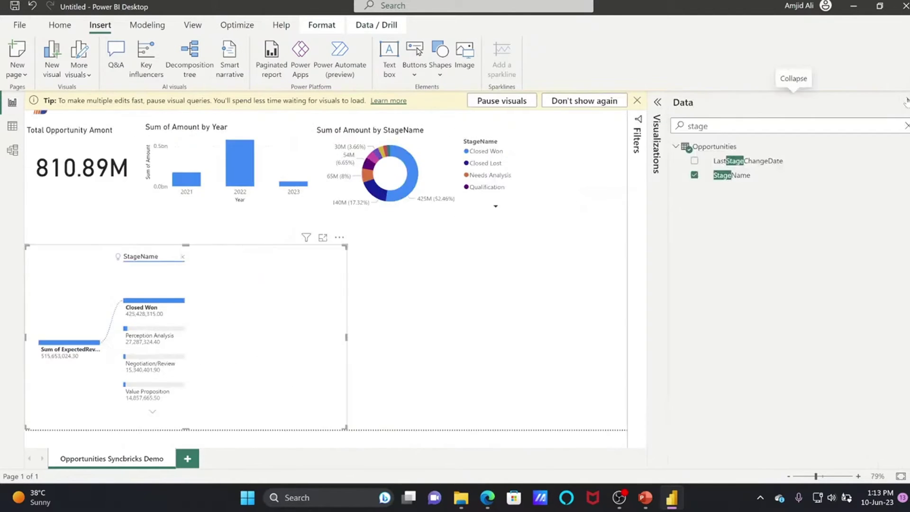
pyautogui.scroll(-4, 778, 358)
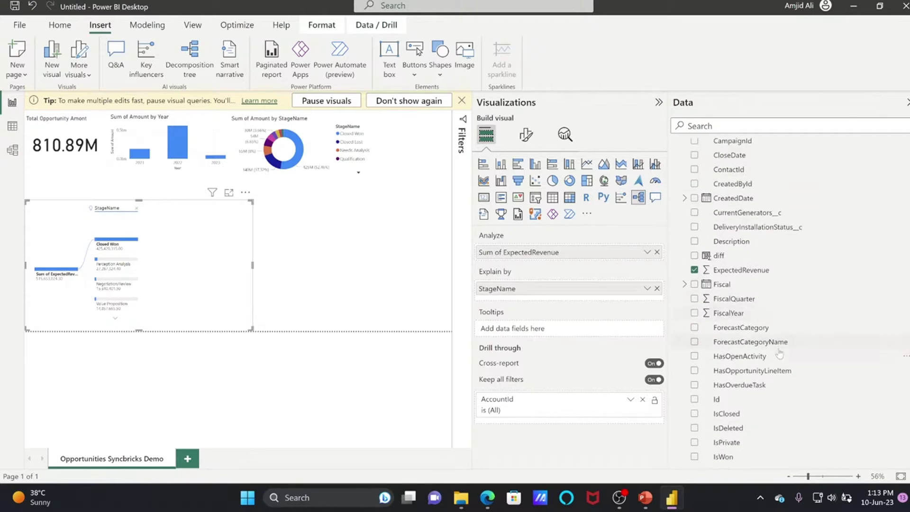
pyautogui.scroll(2, 784, 333)
pyautogui.moveTo(740, 313); pyautogui.dragTo(613, 299)
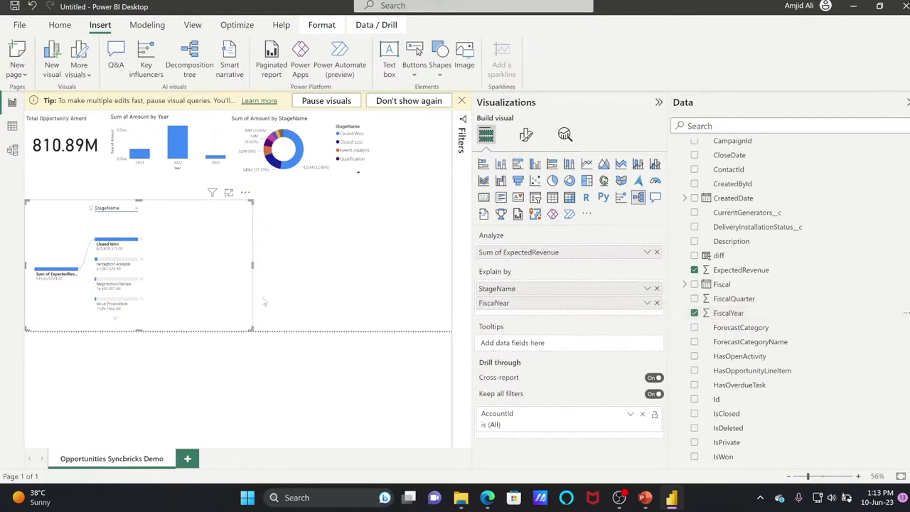
pyautogui.click(907, 103)
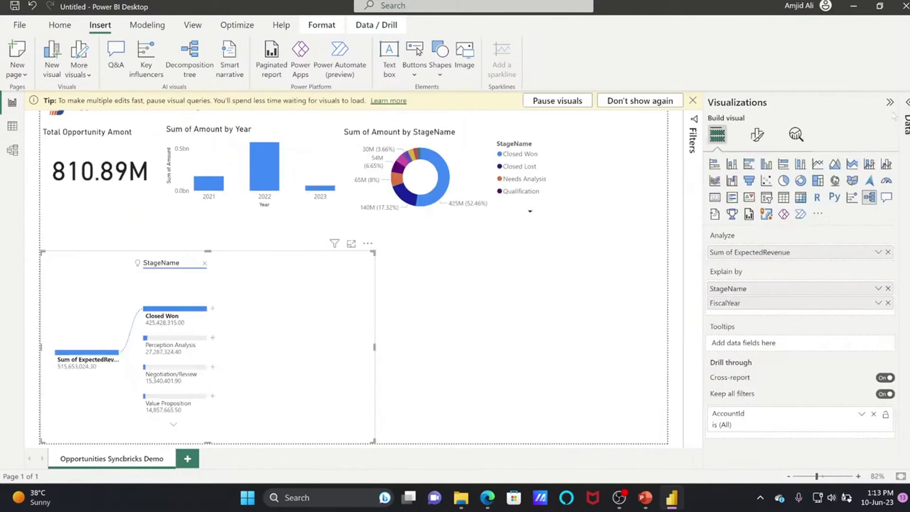
pyautogui.click(890, 103)
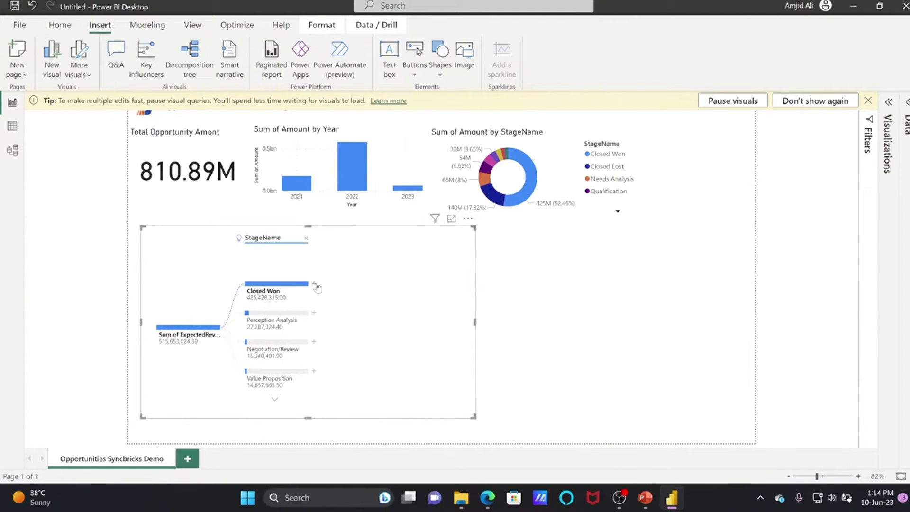
# - Split the decomposition tree's Closed Won branch by FiscalYear
pyautogui.click(314, 284)
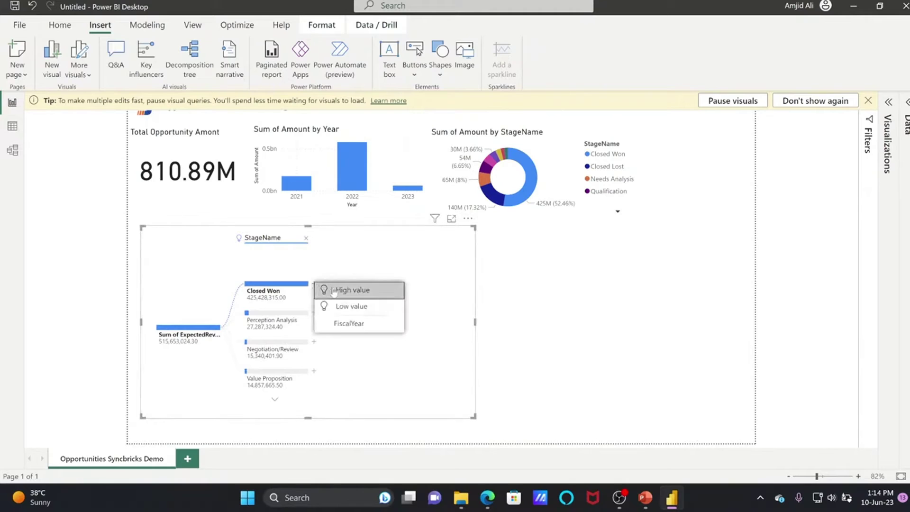
pyautogui.click(338, 324)
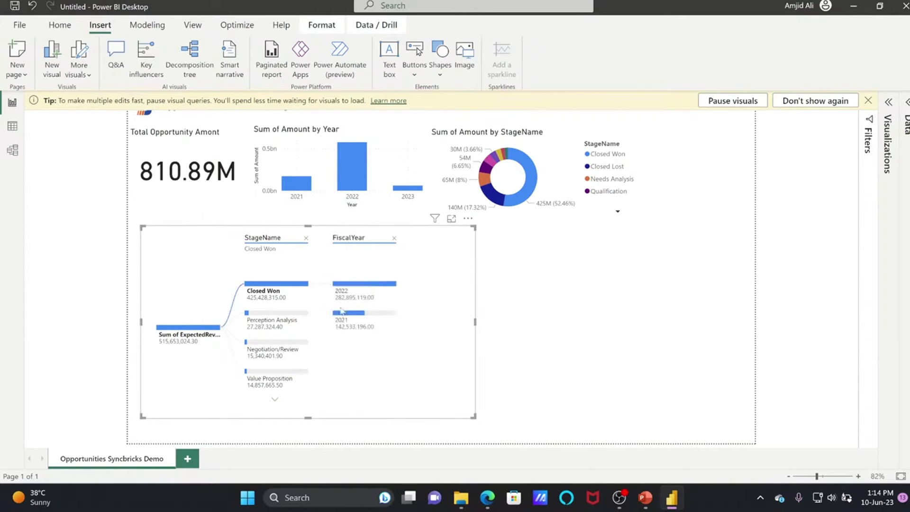
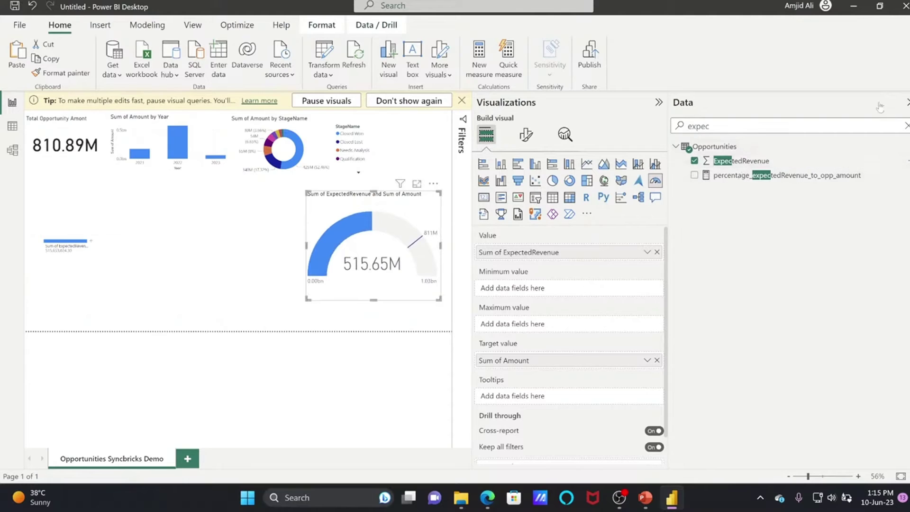
# - Shrink the gauge and move it beside the decomposition tree, and set Amount as its Maximum value
pyautogui.click(907, 102)
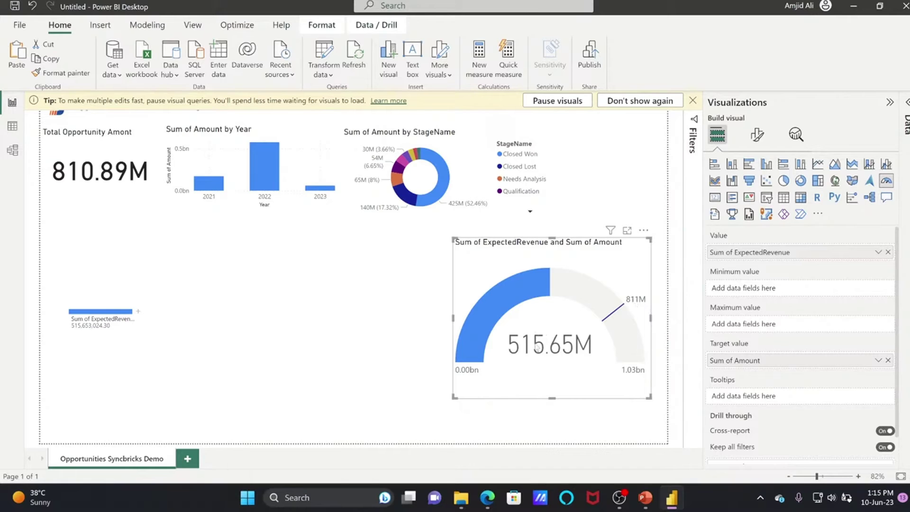
pyautogui.moveTo(649, 241); pyautogui.dragTo(349, 298)
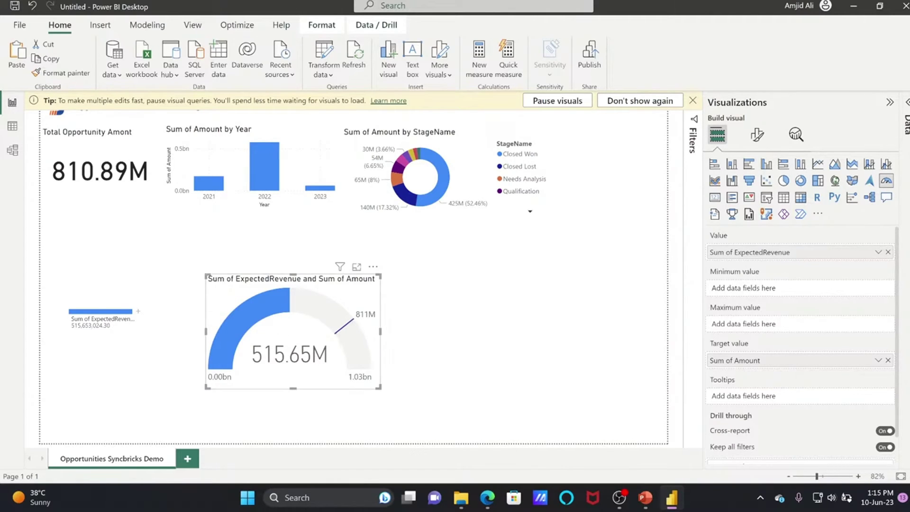
pyautogui.click(906, 104)
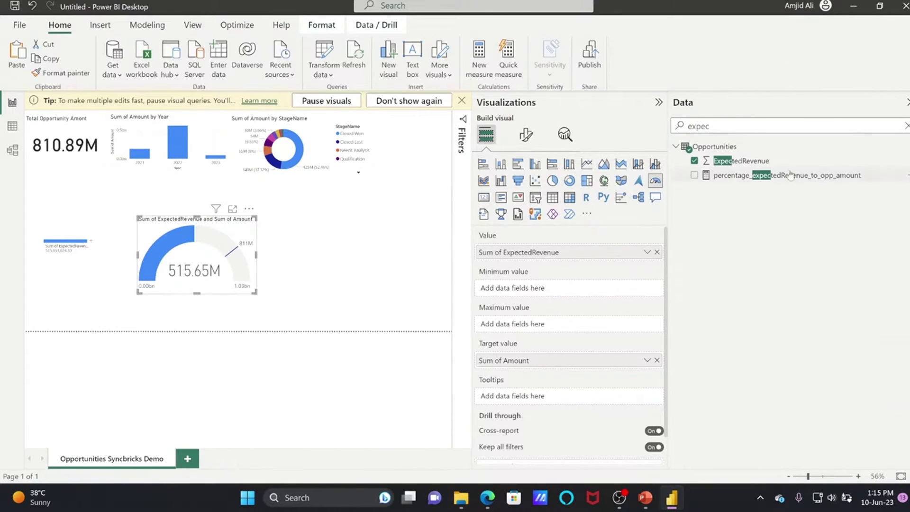
pyautogui.doubleClick(710, 126)
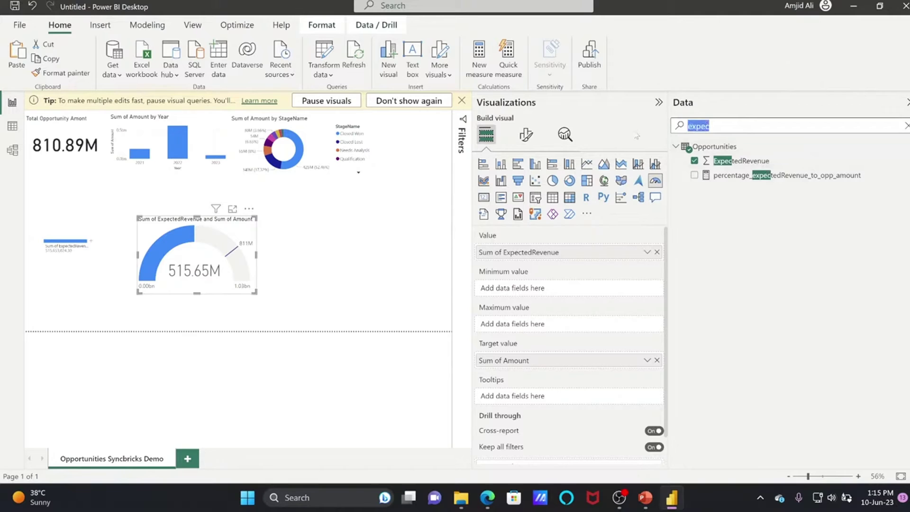
pyautogui.write('amount')
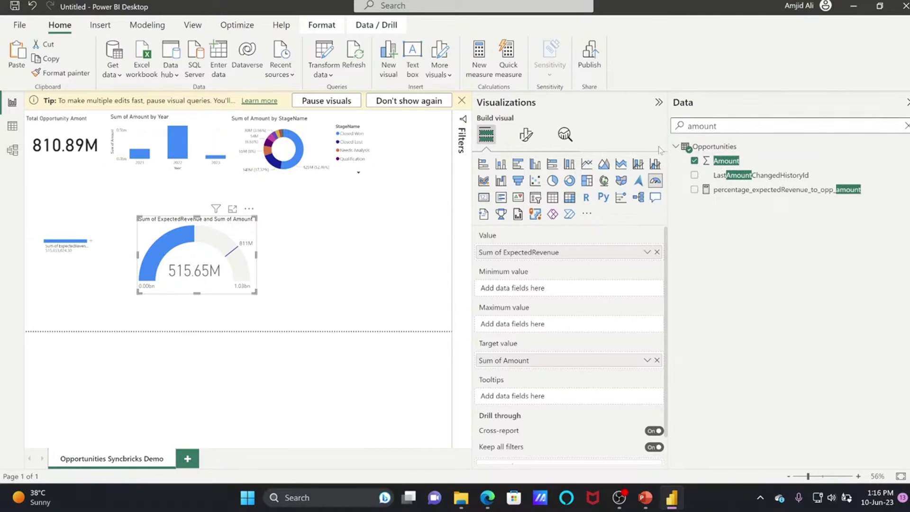
pyautogui.moveTo(723, 161); pyautogui.dragTo(565, 328)
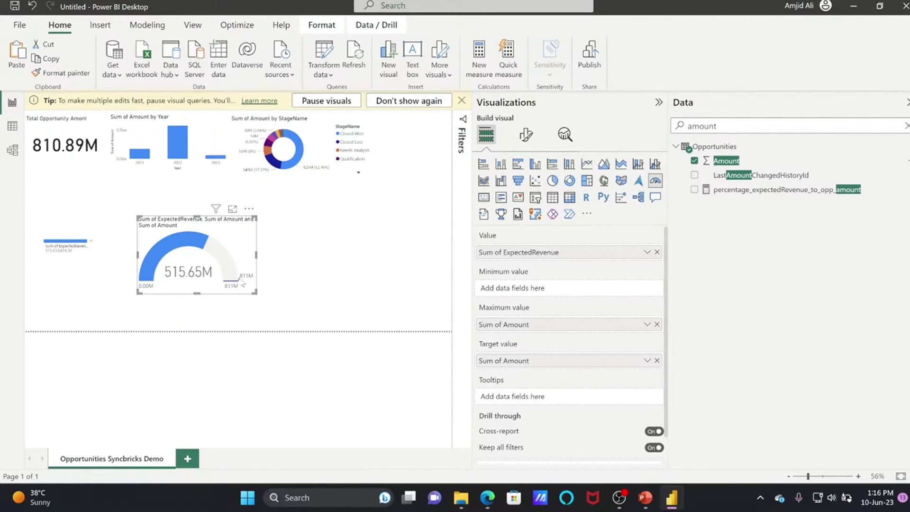
# - Enlarge the expected revenue gauge and move it to the report page's right edge
pyautogui.moveTo(246, 283)
pyautogui.moveTo(268, 299); pyautogui.dragTo(305, 304)
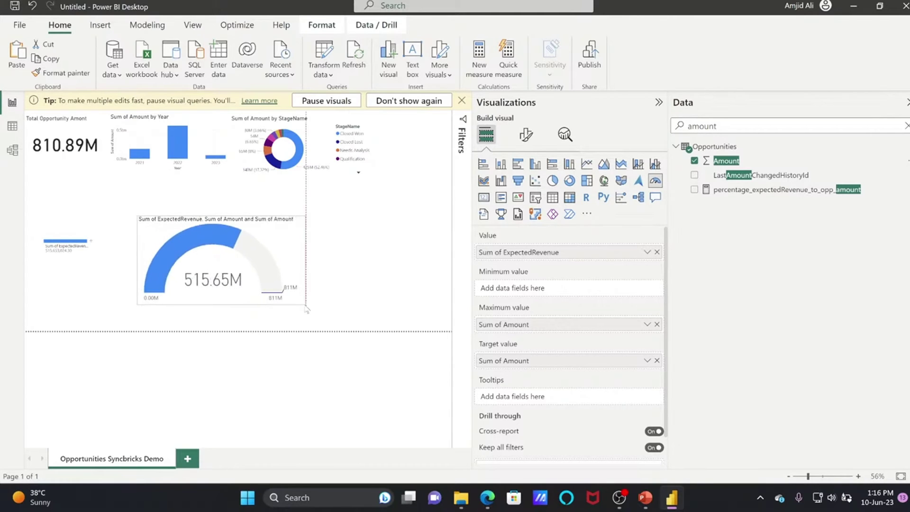
pyautogui.click(907, 102)
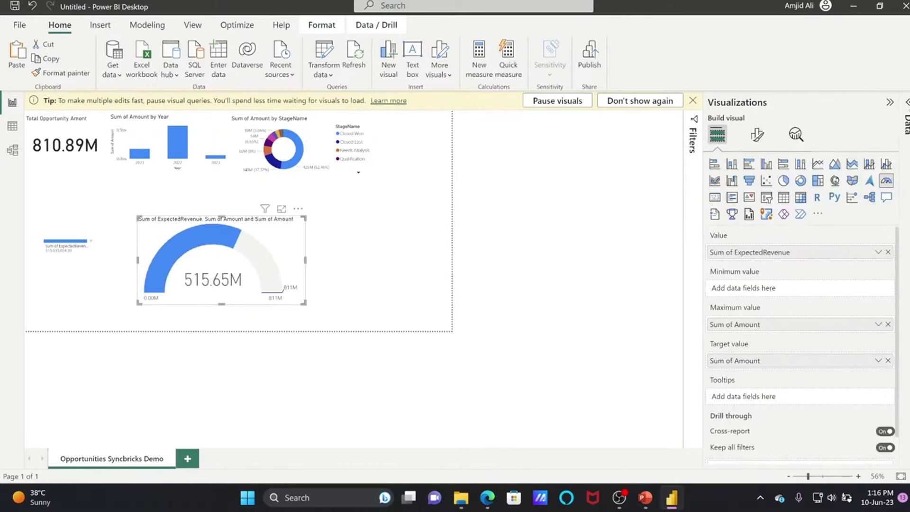
pyautogui.click(894, 103)
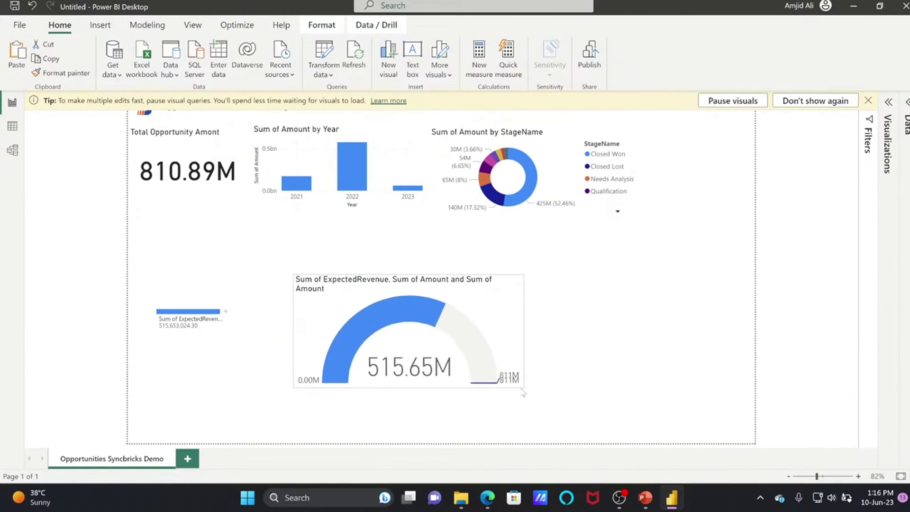
pyautogui.moveTo(536, 397); pyautogui.dragTo(536, 404)
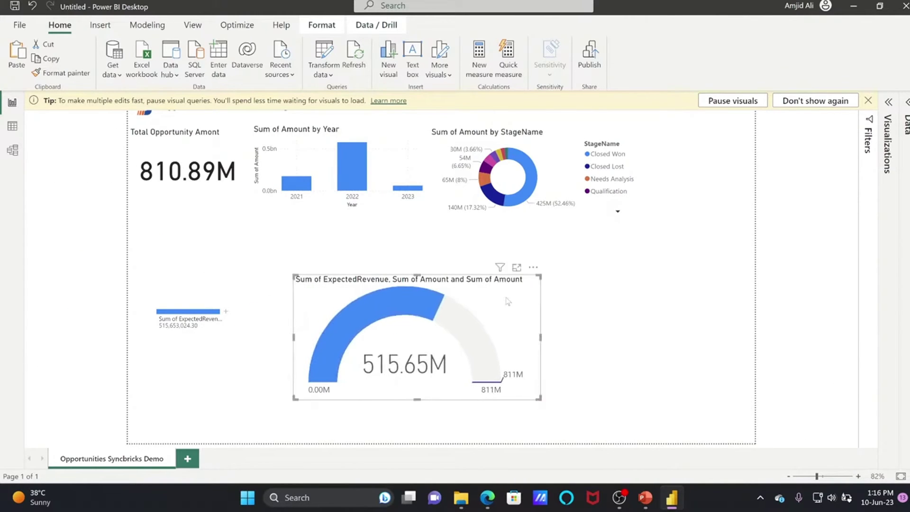
pyautogui.moveTo(528, 300); pyautogui.dragTo(742, 294)
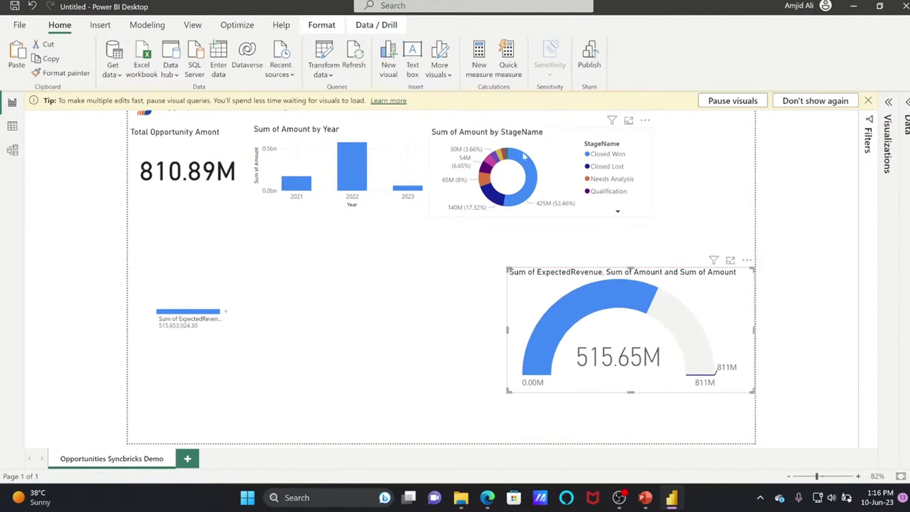
# - Move the donut and column charts lower on the page and place a smaller gauge beside the total amount card
pyautogui.moveTo(525, 157); pyautogui.dragTo(379, 324)
pyautogui.moveTo(406, 161); pyautogui.dragTo(283, 253)
pyautogui.moveTo(547, 282); pyautogui.dragTo(282, 125)
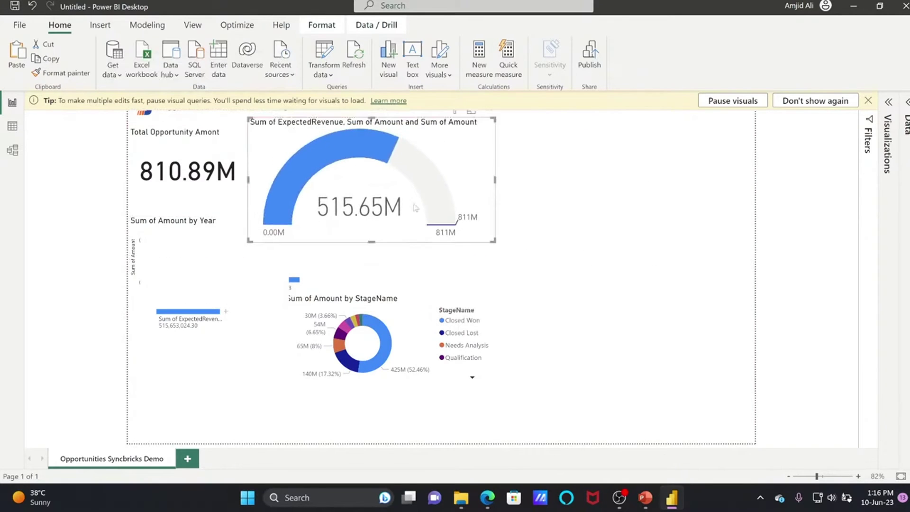
pyautogui.moveTo(491, 235); pyautogui.dragTo(408, 197)
# - Line up the column chart, decomposition tree and donut chart along the page's bottom edge and widen the column chart
pyautogui.moveTo(341, 298); pyautogui.dragTo(588, 358)
pyautogui.moveTo(190, 317); pyautogui.dragTo(367, 334)
pyautogui.moveTo(434, 258); pyautogui.dragTo(497, 348)
pyautogui.moveTo(189, 223); pyautogui.dragTo(190, 360)
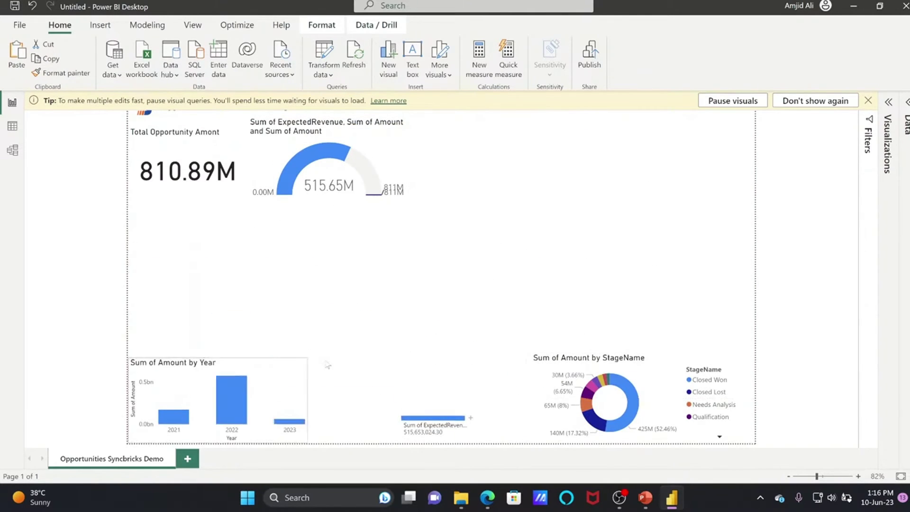
pyautogui.moveTo(325, 366); pyautogui.dragTo(398, 365)
# - Insert a Q&A visual beside the gauge and dismiss the visual query tip
pyautogui.click(431, 147)
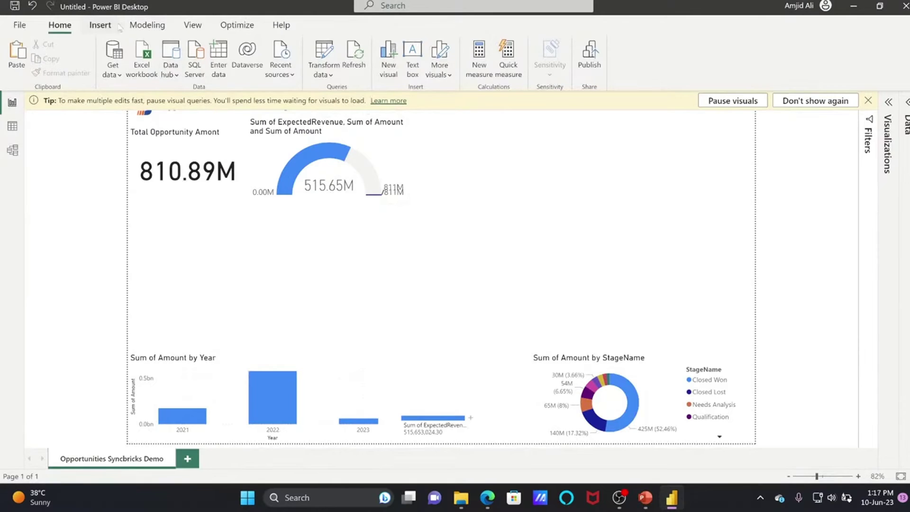
pyautogui.click(100, 24)
pyautogui.click(122, 71)
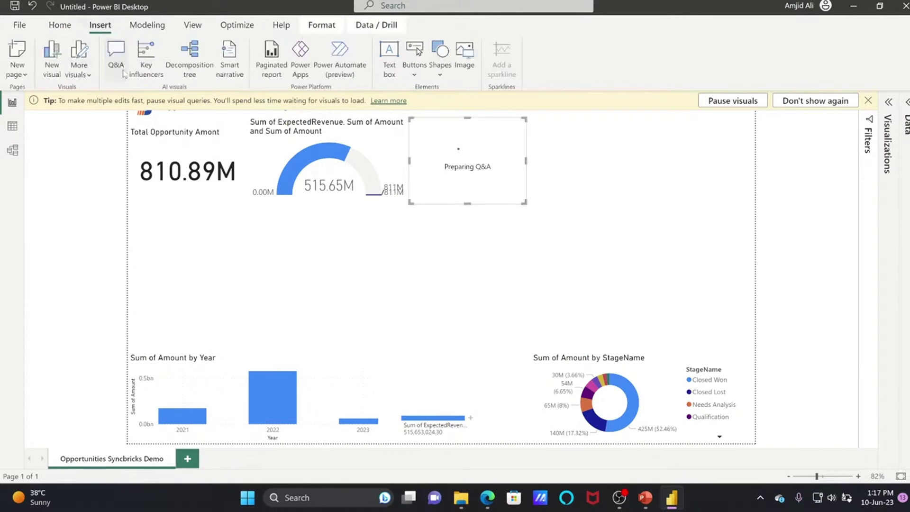
pyautogui.click(868, 100)
# - Ask the Q&A visual "what was the maximum expected revenue in 2022"
pyautogui.write('what w')
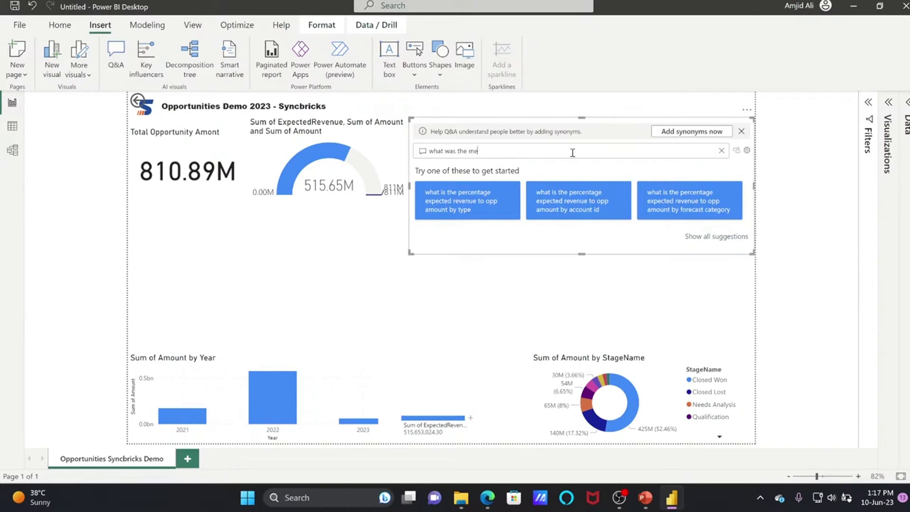
pyautogui.write('as the maximum expected revenue in 2022')
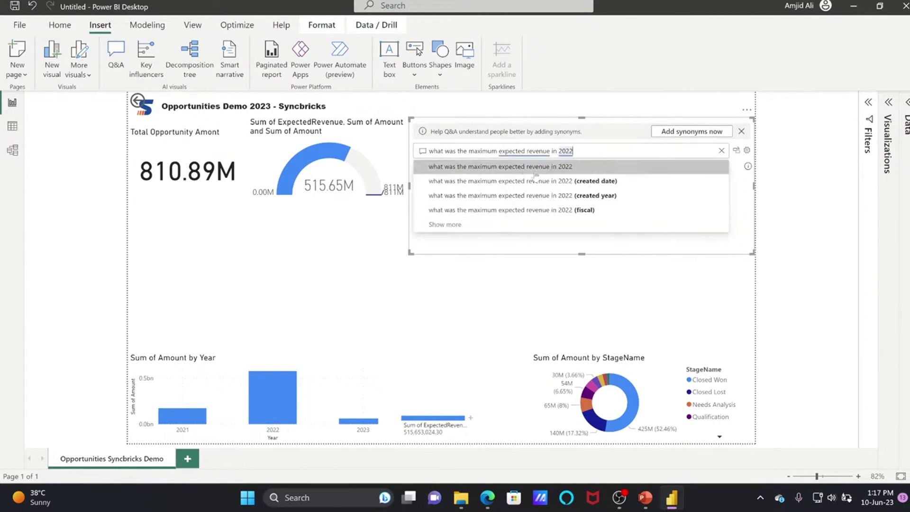
pyautogui.click(507, 168)
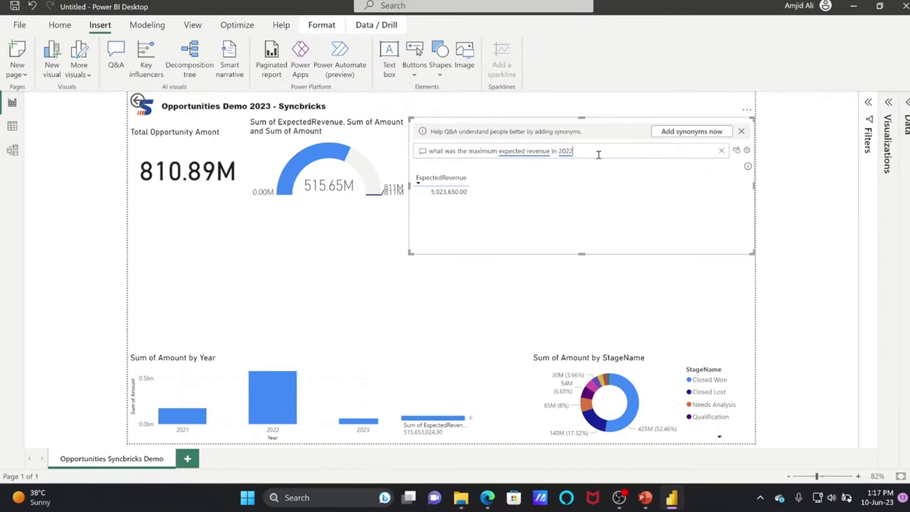
# - Replace the Q&A question with "what is stage in 2022 revenue"
pyautogui.moveTo(574, 151); pyautogui.dragTo(414, 151)
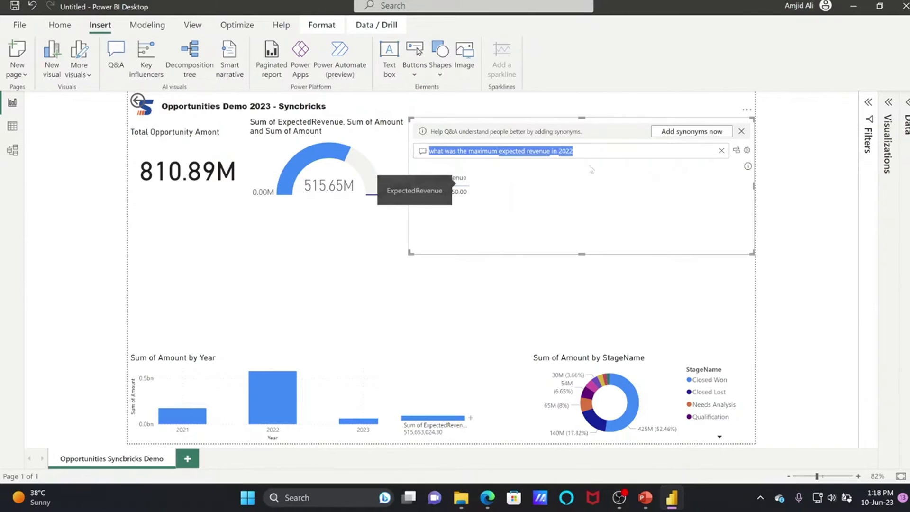
pyautogui.write('what is stage in 2022 revenue')
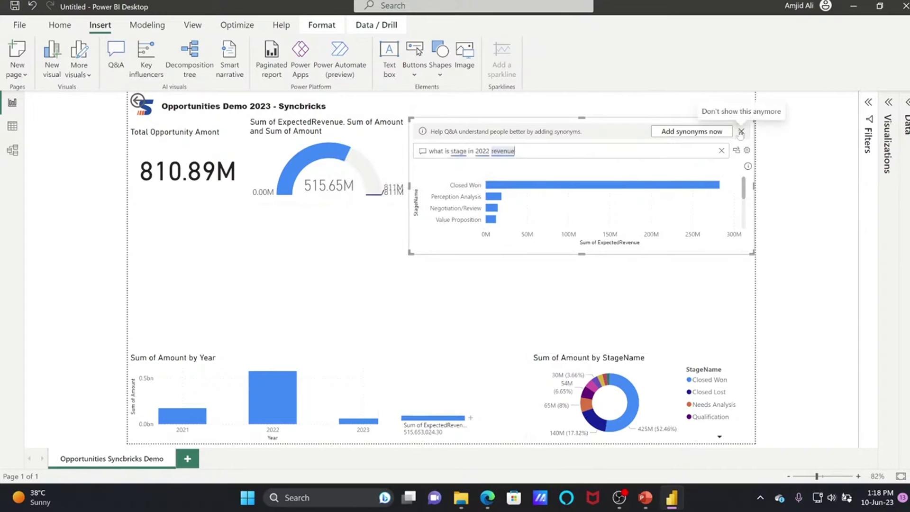
# - Move the Q&A visual below the card and gauge, and the amount-by-year column chart above the donut chart
pyautogui.click(682, 121)
pyautogui.moveTo(670, 122); pyautogui.dragTo(379, 210)
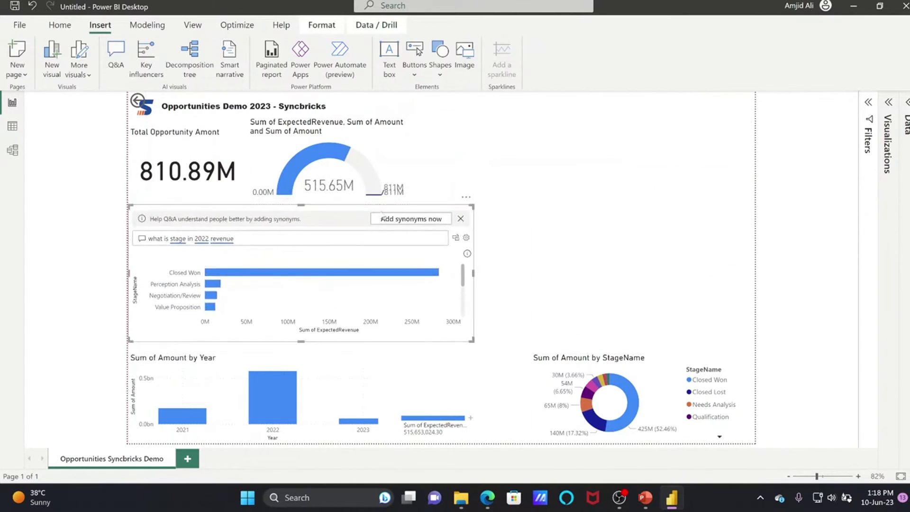
pyautogui.click(312, 364)
pyautogui.moveTo(324, 368); pyautogui.dragTo(689, 253)
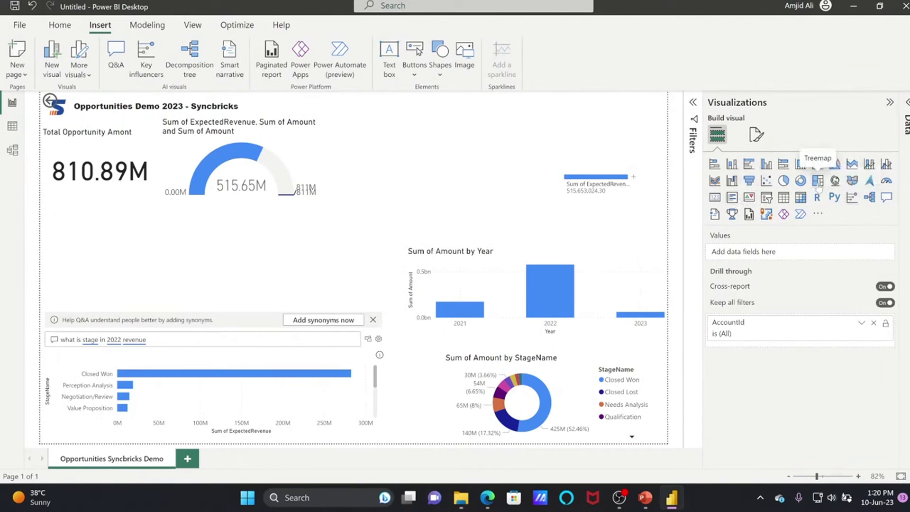
# - Insert a treemap with LeadSource as its Category
pyautogui.click(819, 186)
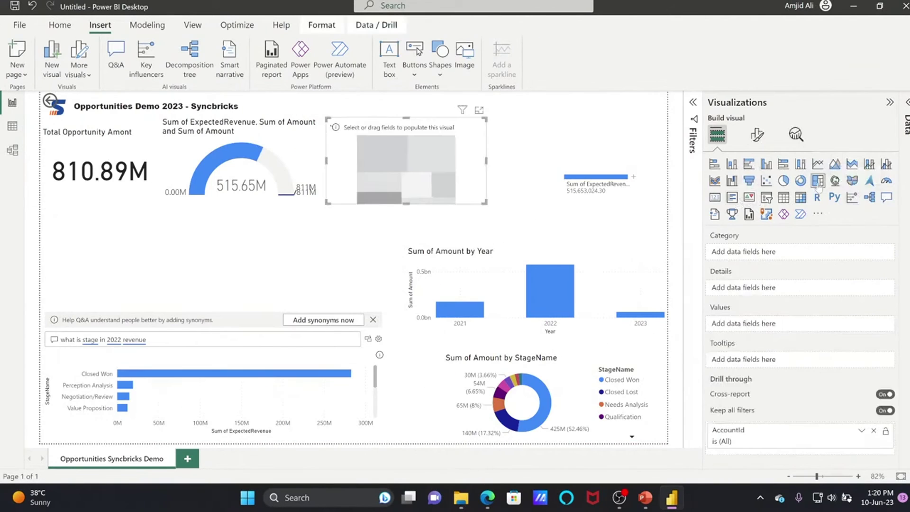
pyautogui.click(905, 125)
pyautogui.click(902, 126)
pyautogui.write('sourc')
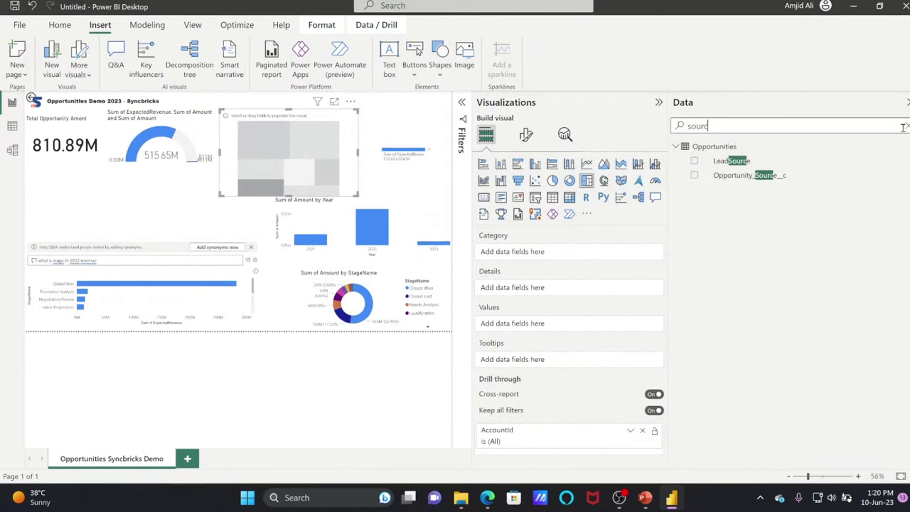
pyautogui.moveTo(731, 161); pyautogui.dragTo(522, 251)
# - Add ExpectedRevenue to the treemap's Values and place the treemap below the card and gauge
pyautogui.hotkey('ctrl', 'a')
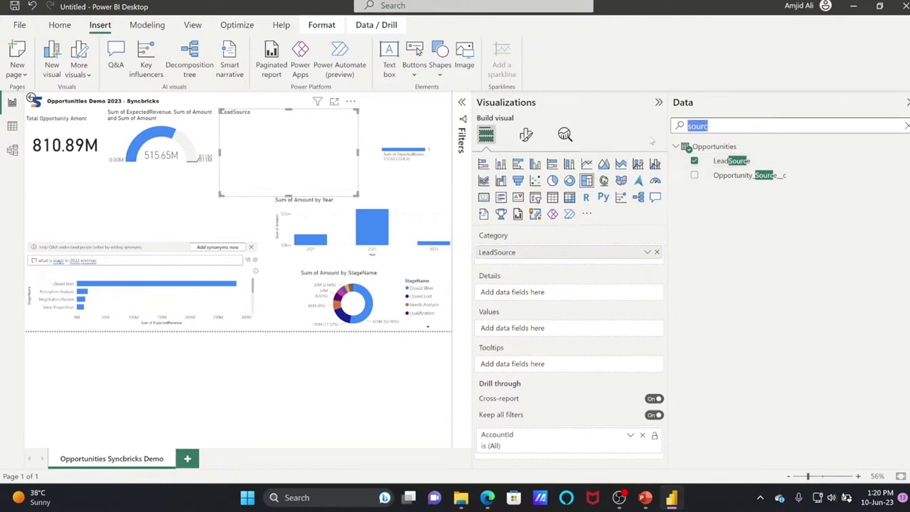
pyautogui.write('expec')
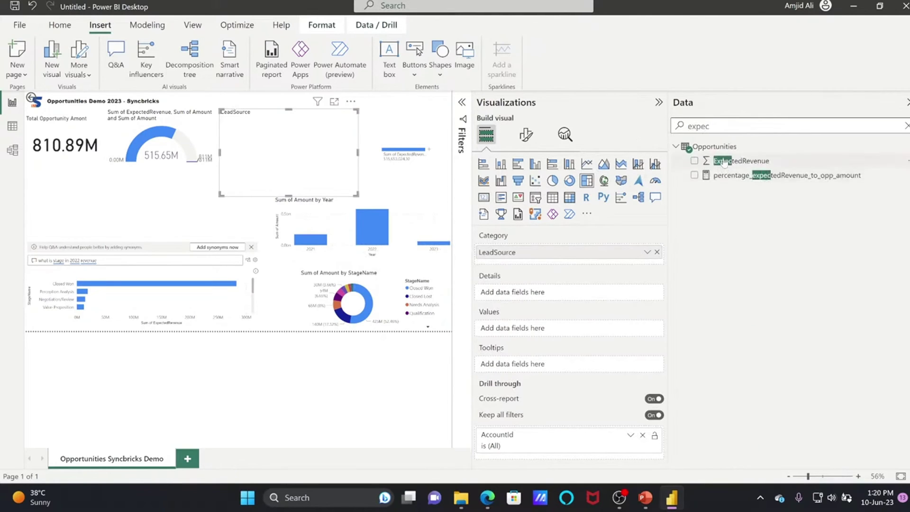
pyautogui.moveTo(740, 160); pyautogui.dragTo(74, 205)
pyautogui.click(907, 102)
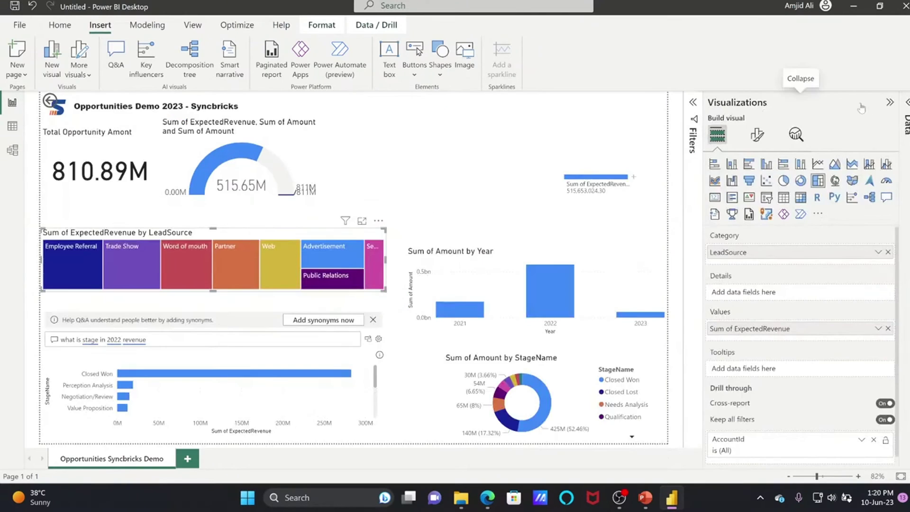
pyautogui.click(888, 103)
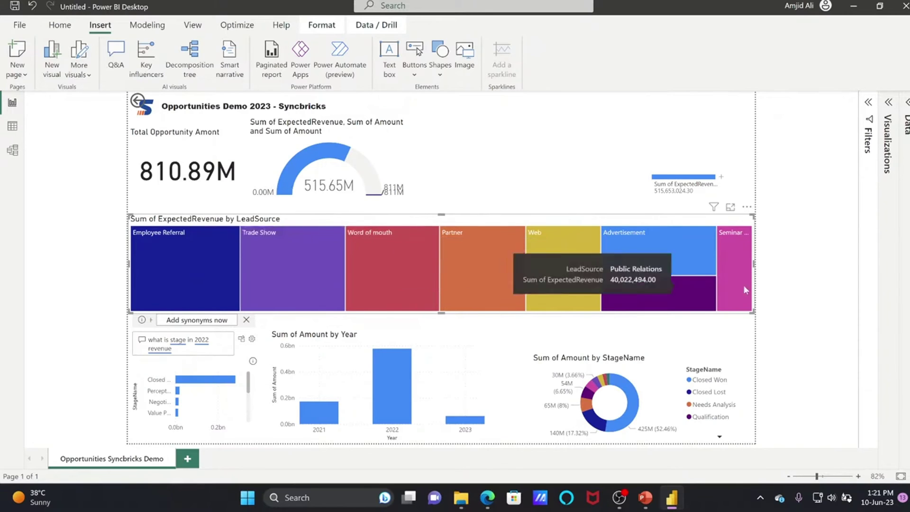
# - Cross-filter the report by Closed Won in the Q&A chart, clear that selection, and cross-filter by the 2022 column
pyautogui.click(887, 142)
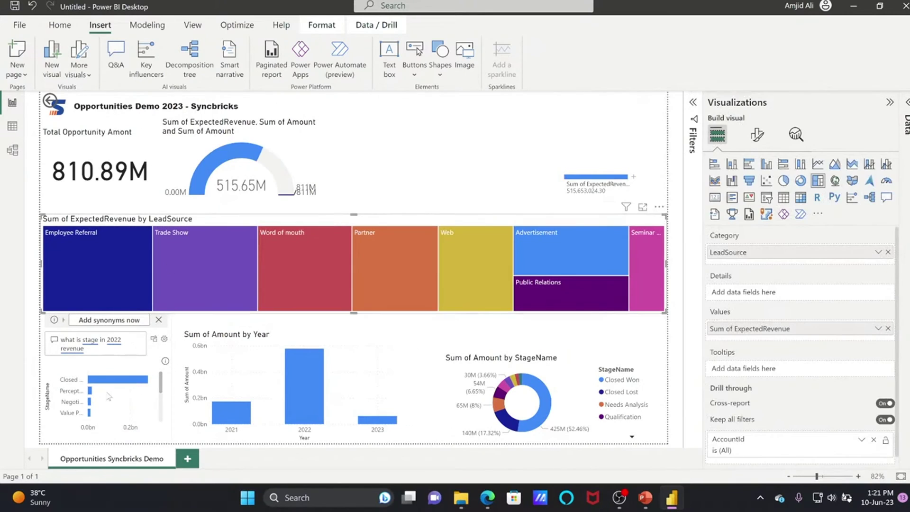
pyautogui.click(110, 382)
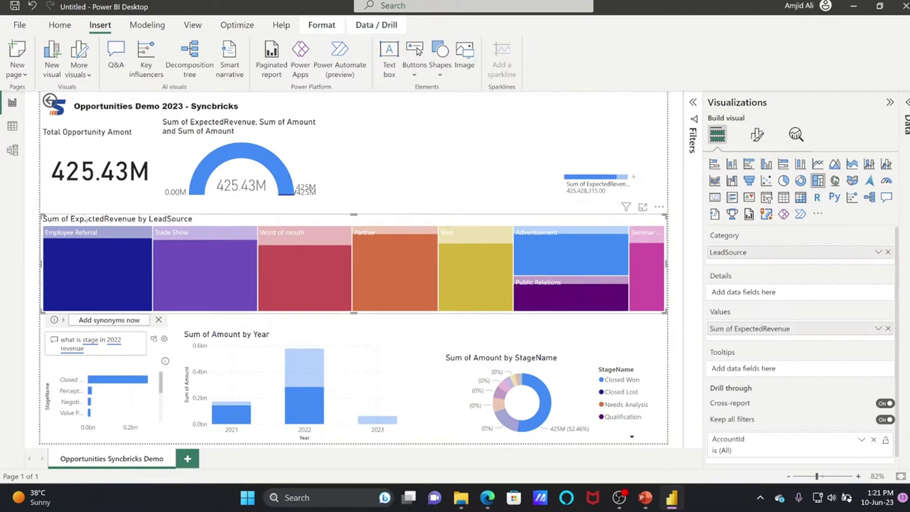
pyautogui.click(438, 270)
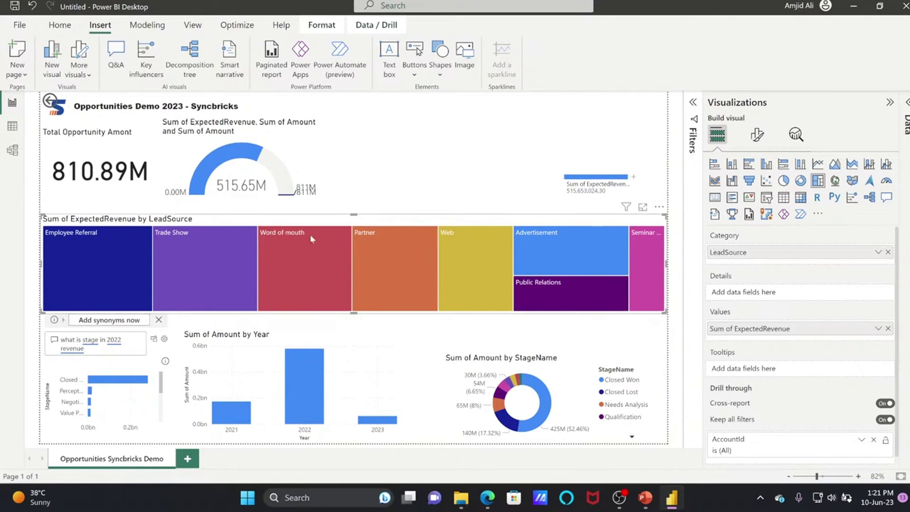
pyautogui.click(309, 385)
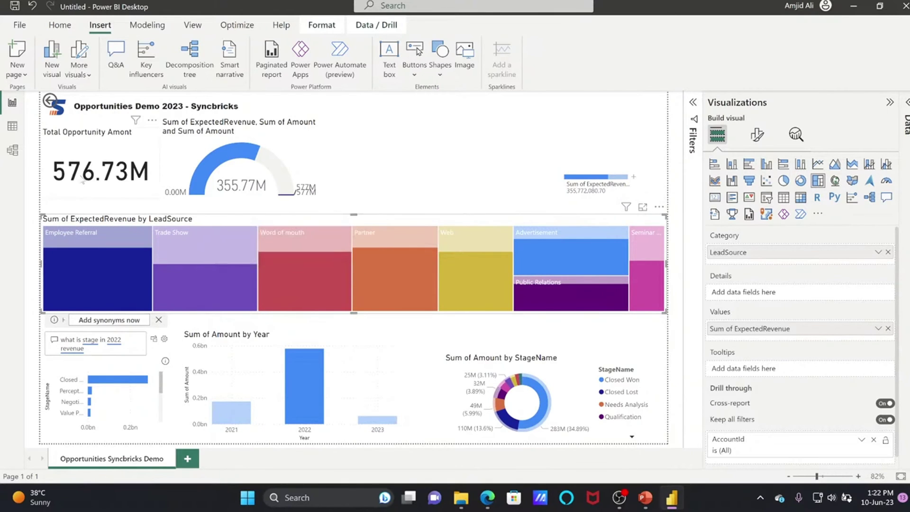
# - Cross-filter the report by the 2021 and 2023 columns of the amount-by-year chart, and clear the selection
pyautogui.click(299, 411)
pyautogui.click(237, 414)
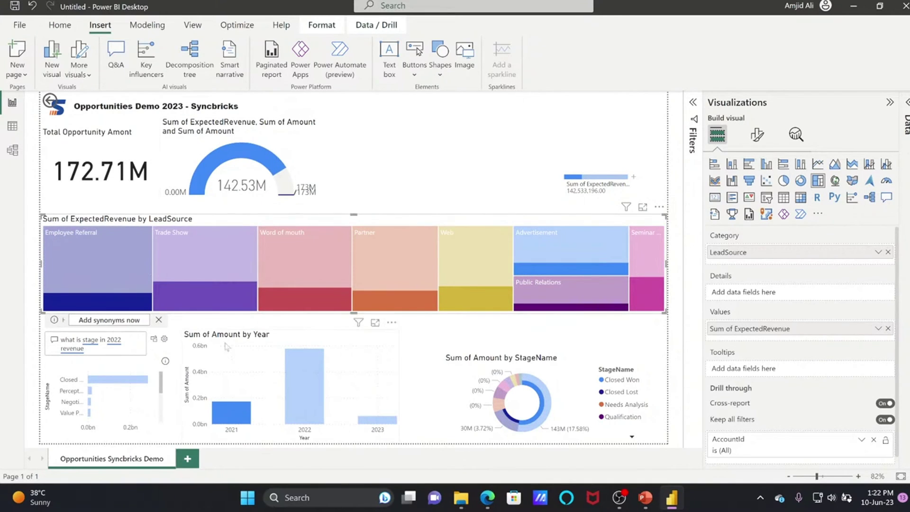
pyautogui.click(387, 421)
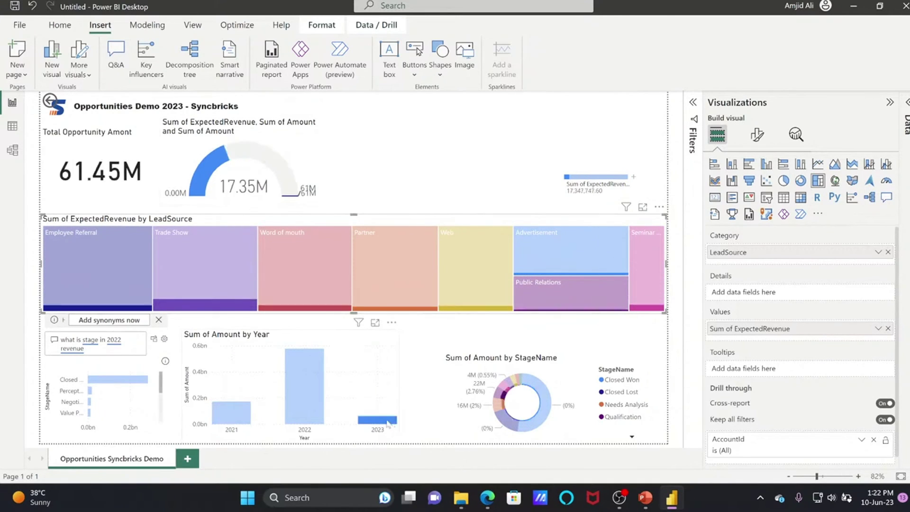
pyautogui.click(386, 421)
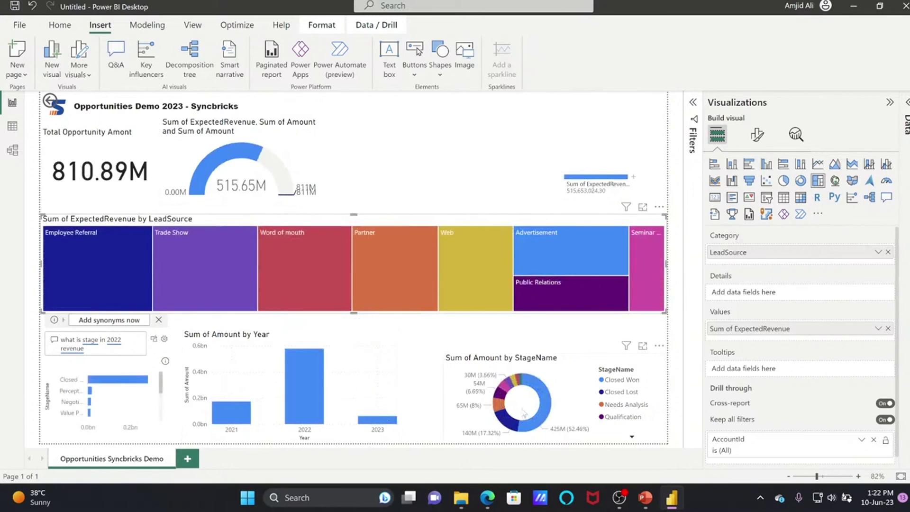
# - Replace the decomposition tree with an empty slicer, narrow it to the area beside the gauge and extend it to the page's upper edge
pyautogui.click(549, 359)
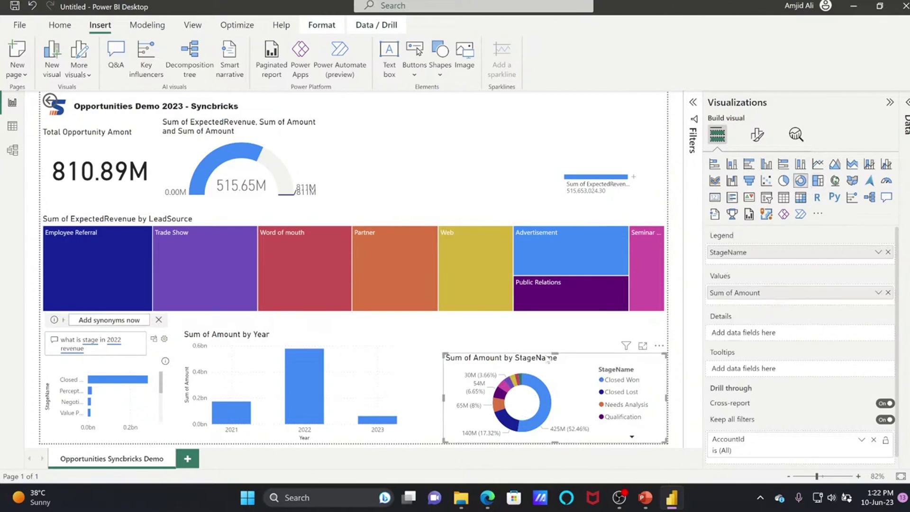
pyautogui.click(515, 145)
pyautogui.click(769, 200)
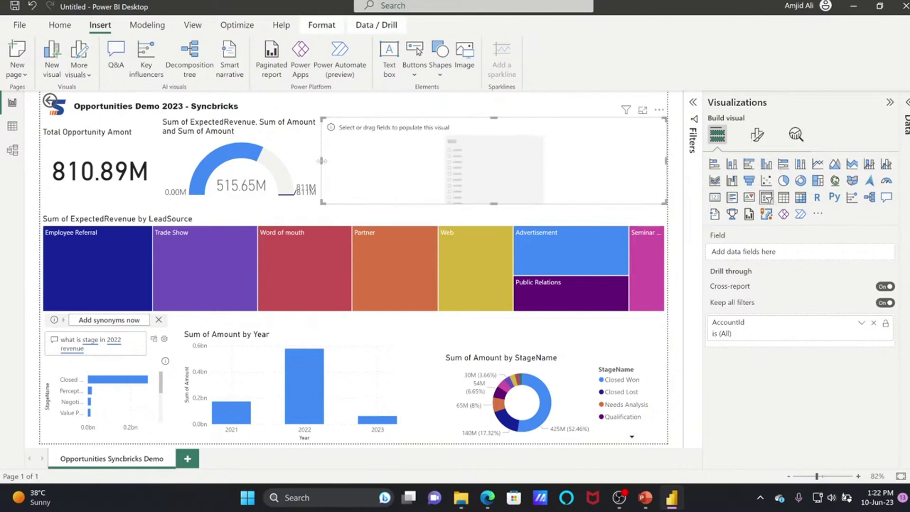
pyautogui.moveTo(322, 161); pyautogui.dragTo(526, 161)
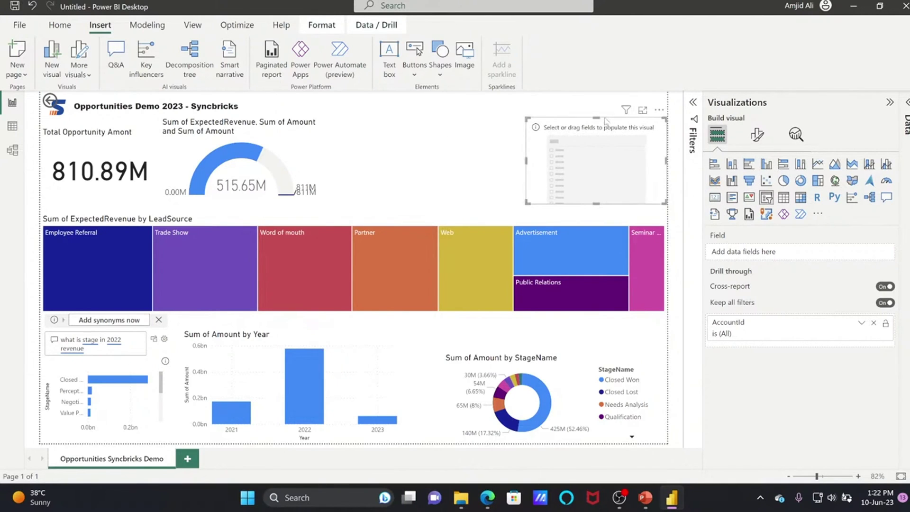
pyautogui.moveTo(599, 116); pyautogui.dragTo(597, 91)
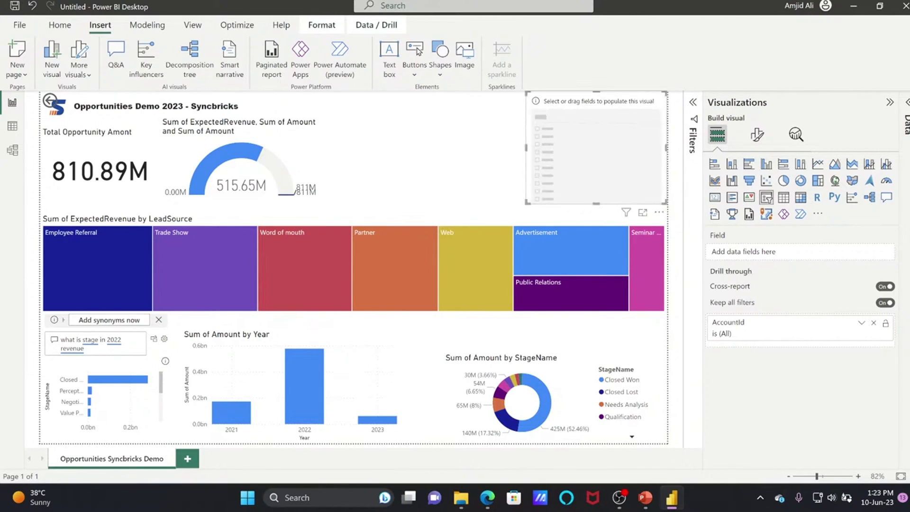
# - Search the data fields for "fisca" and add FiscalYear as the slicer's Field
pyautogui.click(906, 102)
pyautogui.doubleClick(811, 126)
pyautogui.write('fisca')
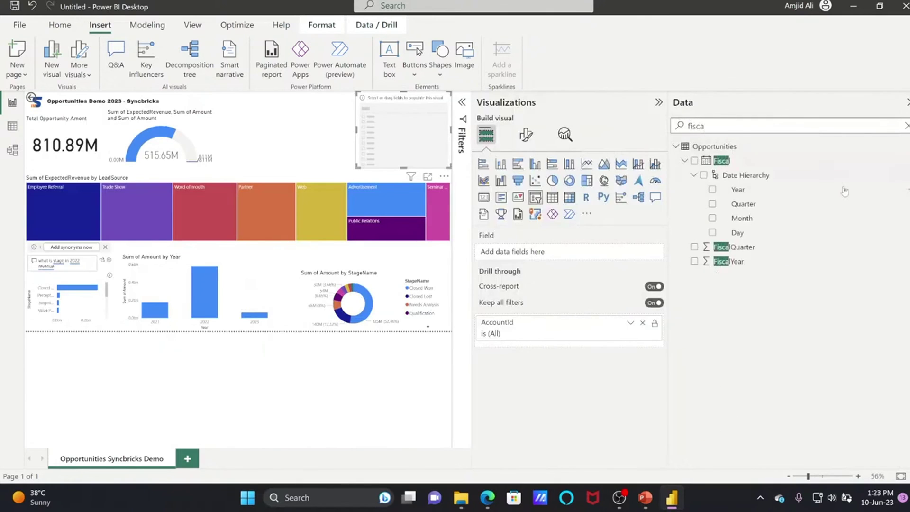
pyautogui.moveTo(737, 263); pyautogui.dragTo(569, 251)
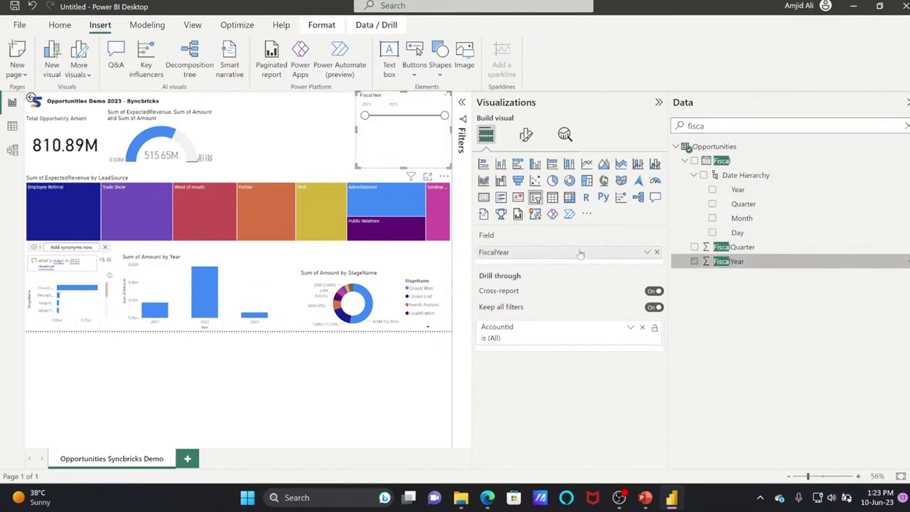
# - Collapse the Data pane, and test the FiscalYear slicer by narrowing its range and restoring it to start at 2021
pyautogui.click(907, 102)
pyautogui.moveTo(534, 127); pyautogui.dragTo(657, 127)
pyautogui.moveTo(599, 127); pyautogui.dragTo(539, 127)
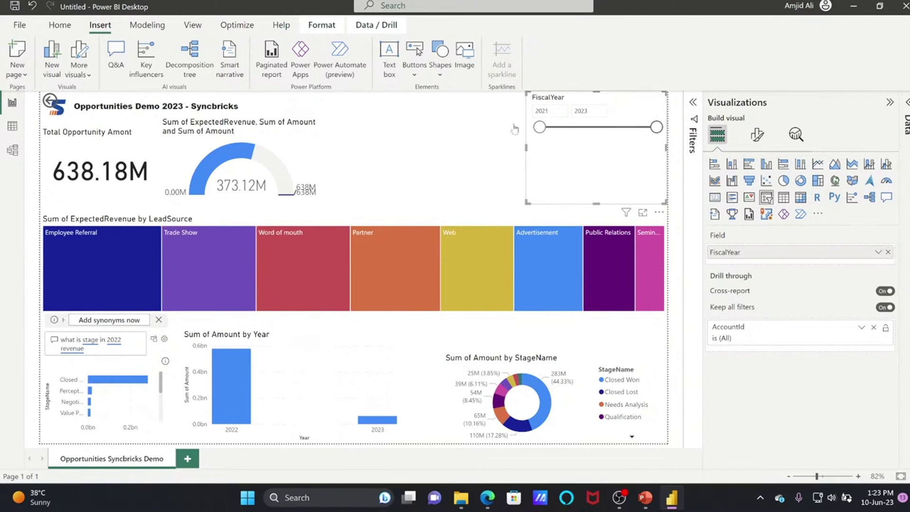
# - Open the FiscalYear slicer's format settings and set its style to Vertical list
pyautogui.click(757, 136)
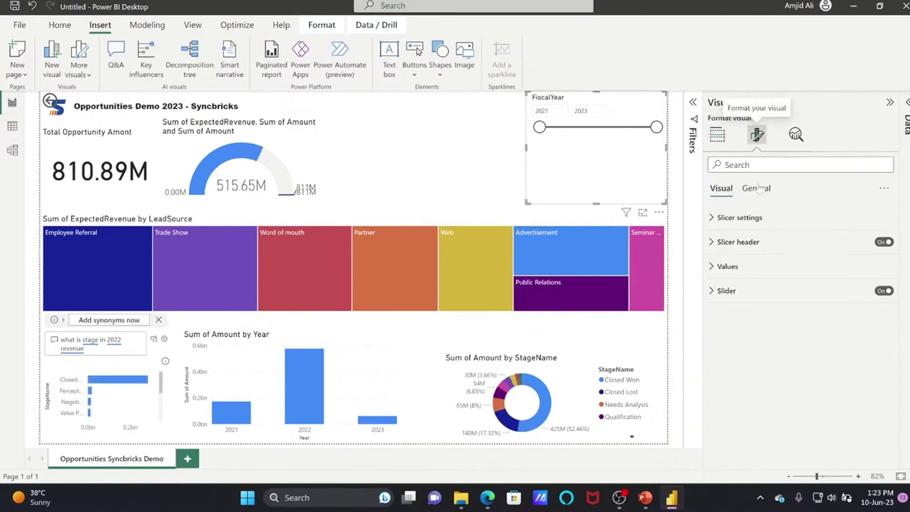
pyautogui.click(714, 219)
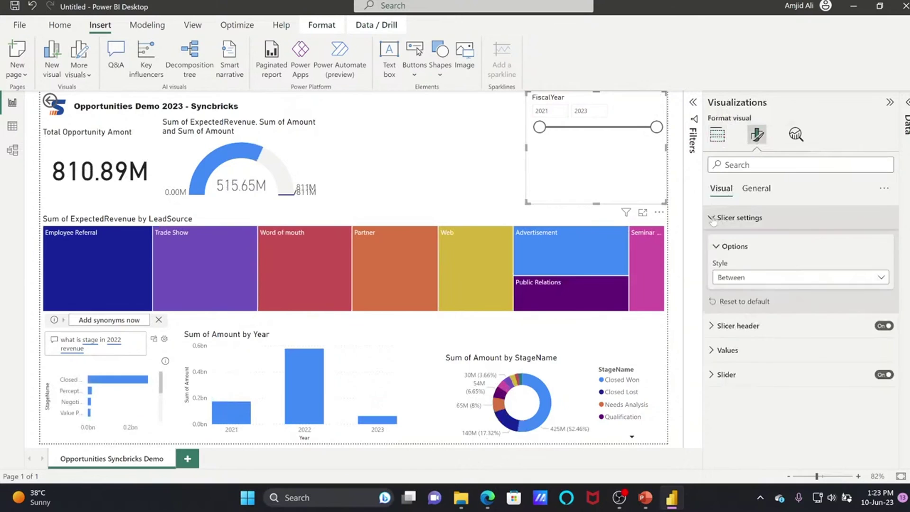
pyautogui.click(743, 283)
pyautogui.click(748, 293)
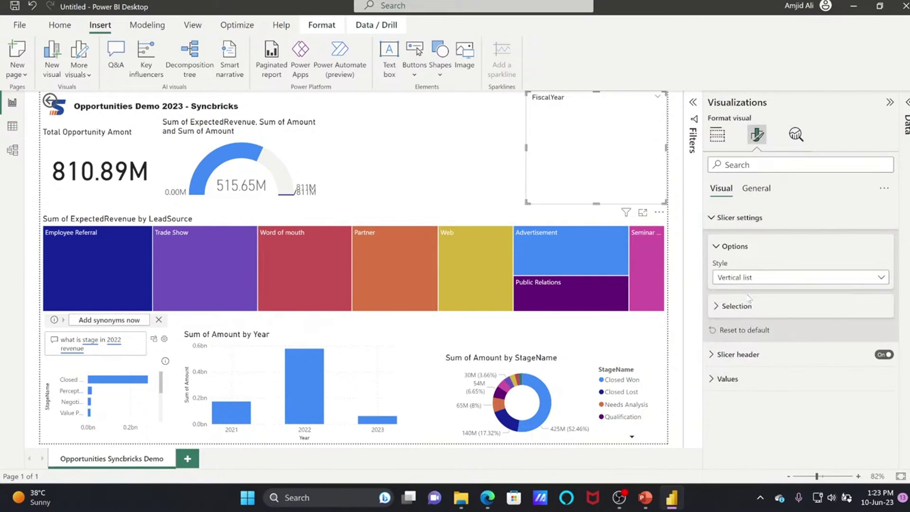
# - Test the vertical list slicer by filtering on single years and on 2022 and 2023 together, and clear the selection
pyautogui.click(550, 110)
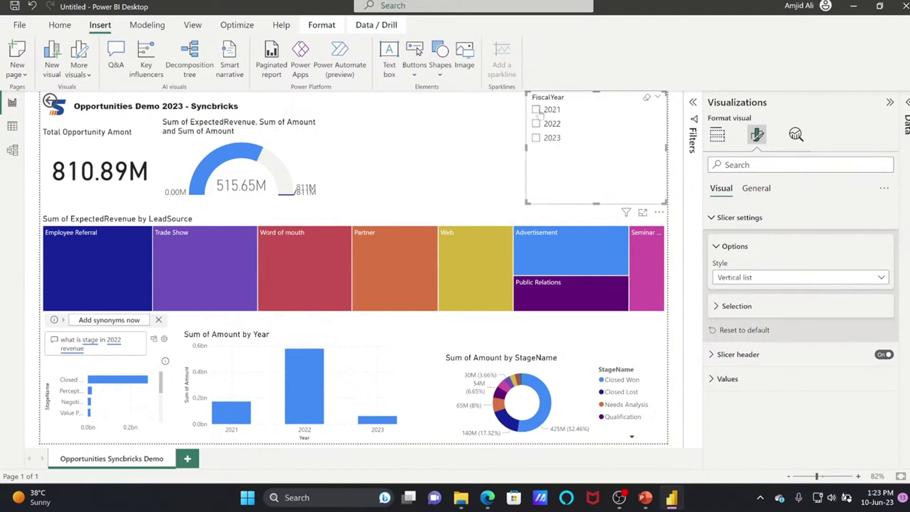
pyautogui.click(545, 136)
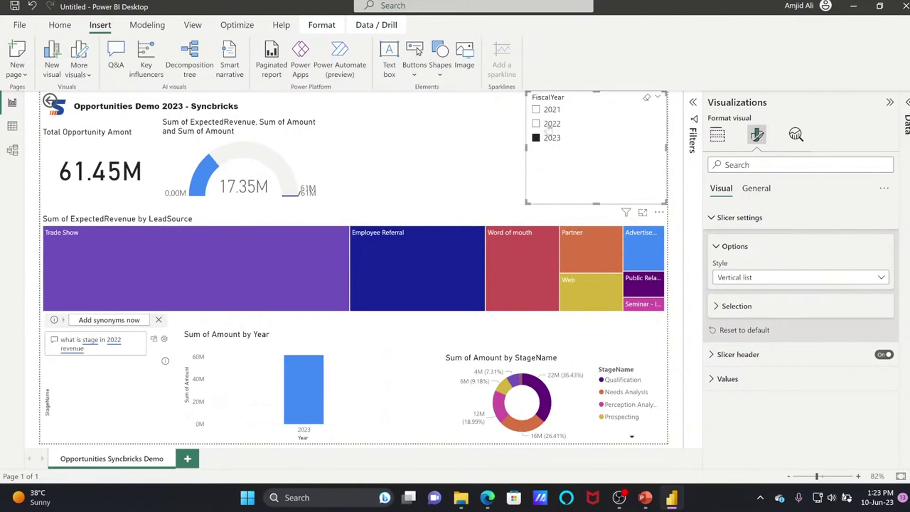
pyautogui.keyDown('ctrl'); pyautogui.click(536, 124); pyautogui.keyUp('ctrl')
pyautogui.click(537, 125)
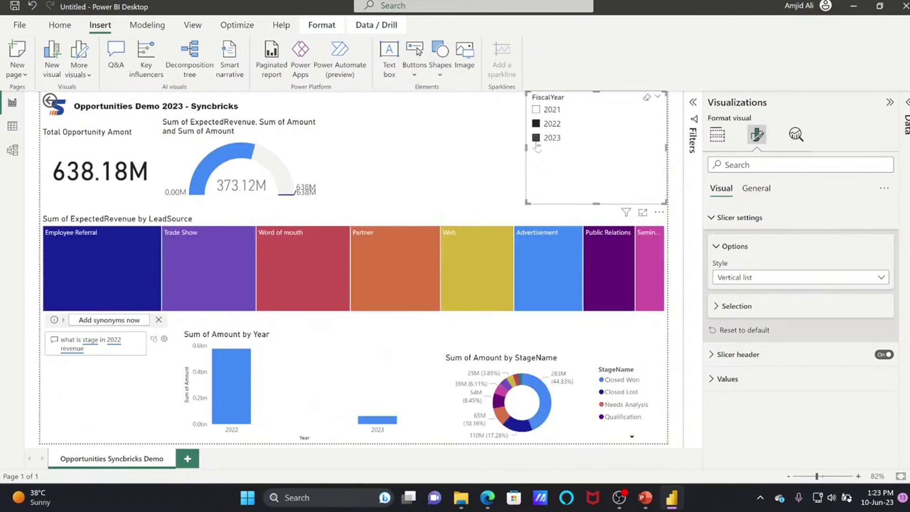
# - Change the FiscalYear slicer's style to Dropdown and expand its list of years
pyautogui.click(782, 279)
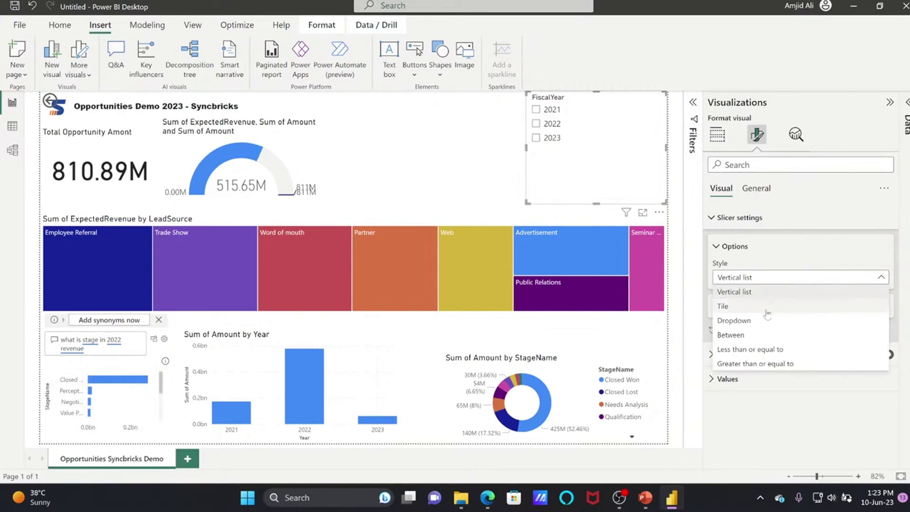
pyautogui.click(733, 320)
pyautogui.click(655, 113)
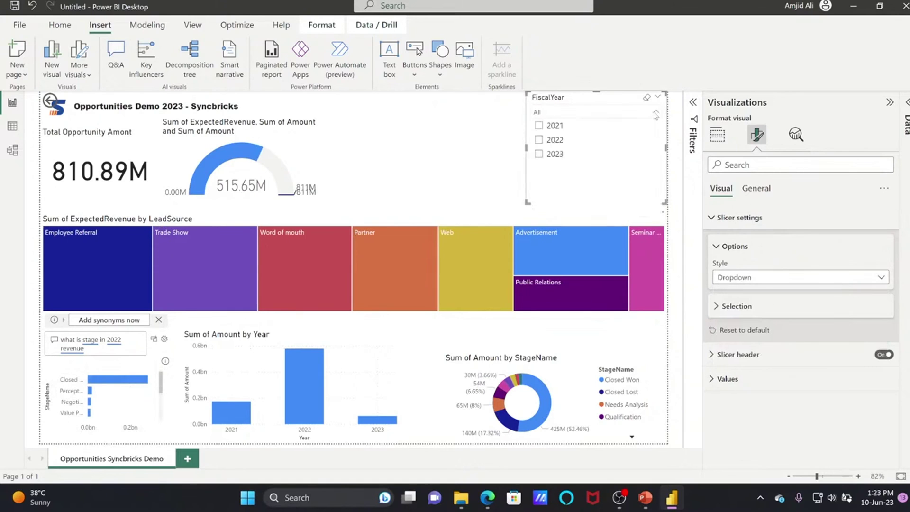
# - Set the FiscalYear slicer's style to Tile and resize it to a single compact row of year tiles in the page's upper corner
pyautogui.click(739, 277)
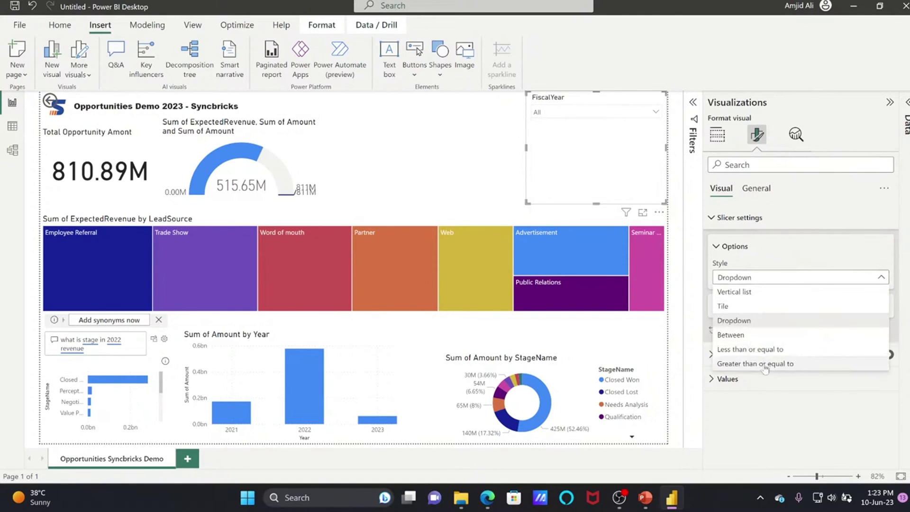
pyautogui.click(724, 307)
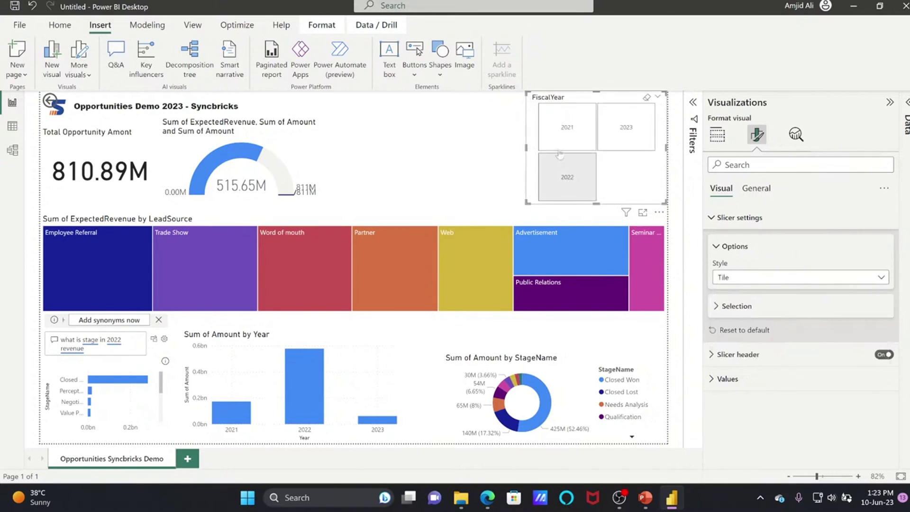
pyautogui.moveTo(525, 147); pyautogui.dragTo(395, 129)
pyautogui.moveTo(356, 204); pyautogui.dragTo(532, 126)
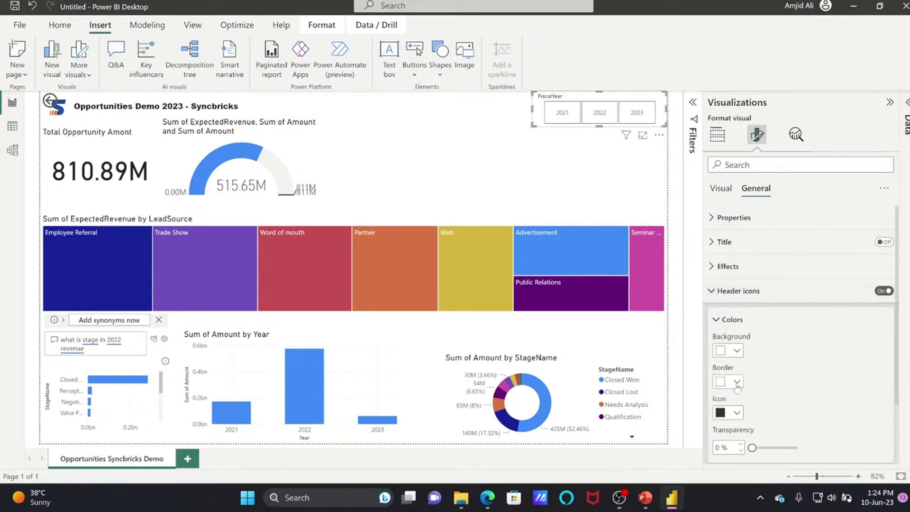
# - Set the slicer's header icon border color to orange, and turn on the slicer title with the text "Select the Year"
pyautogui.click(737, 383)
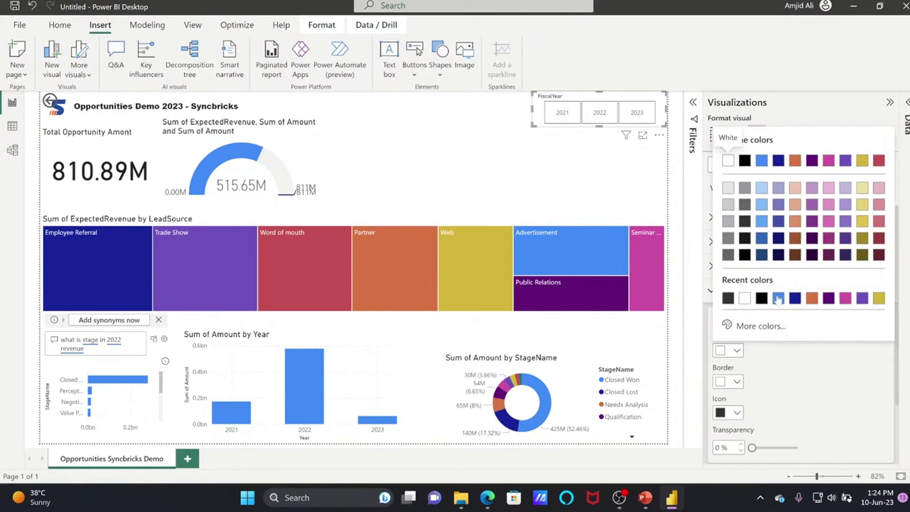
pyautogui.click(813, 297)
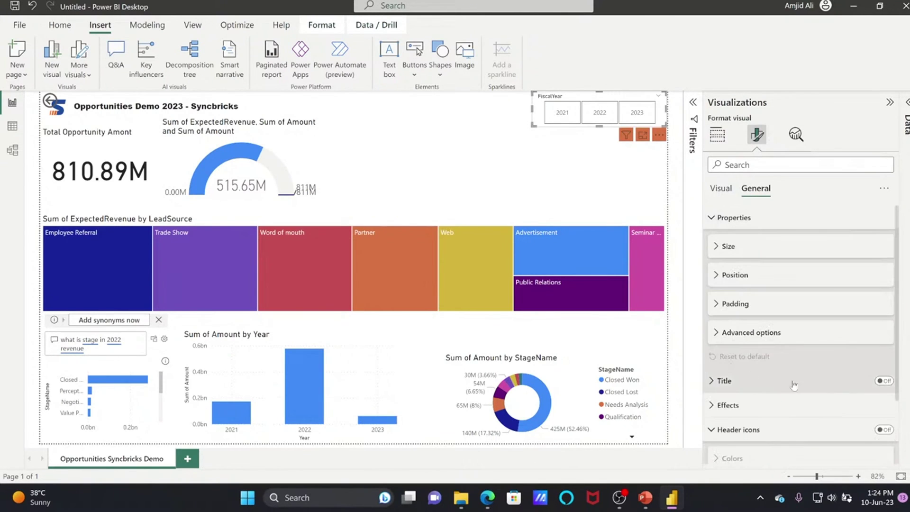
pyautogui.click(884, 382)
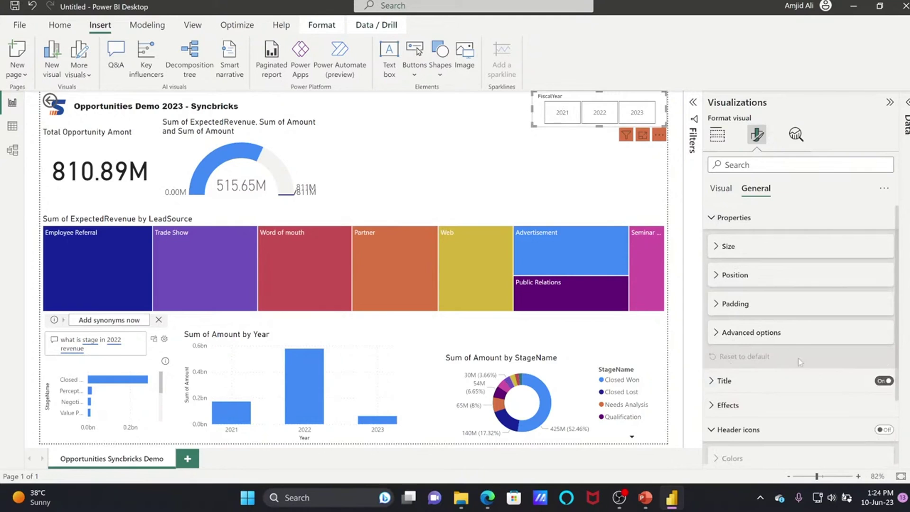
pyautogui.click(753, 382)
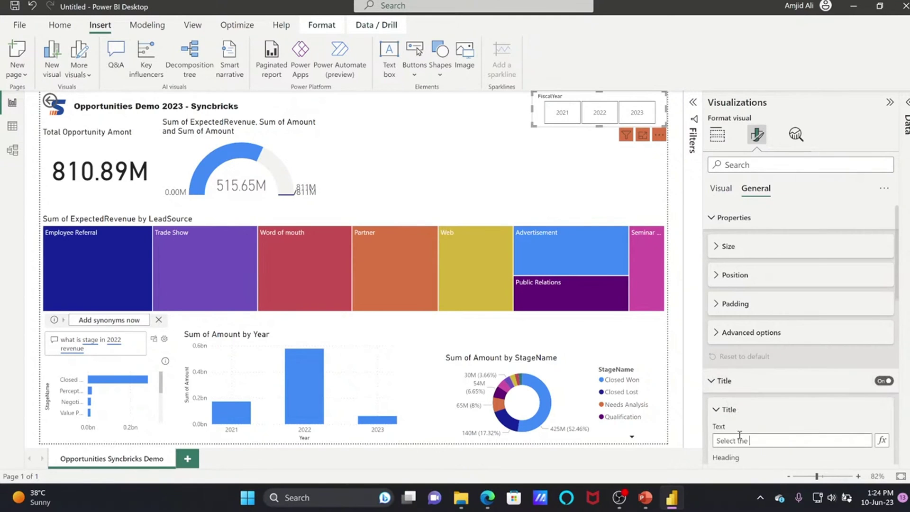
pyautogui.click(740, 435)
pyautogui.write('Select the Year')
# - Filter the report by the 2021, 2022 and 2023 tiles in turn, keep 2023 selected, and collapse the Visualizations pane
pyautogui.click(562, 113)
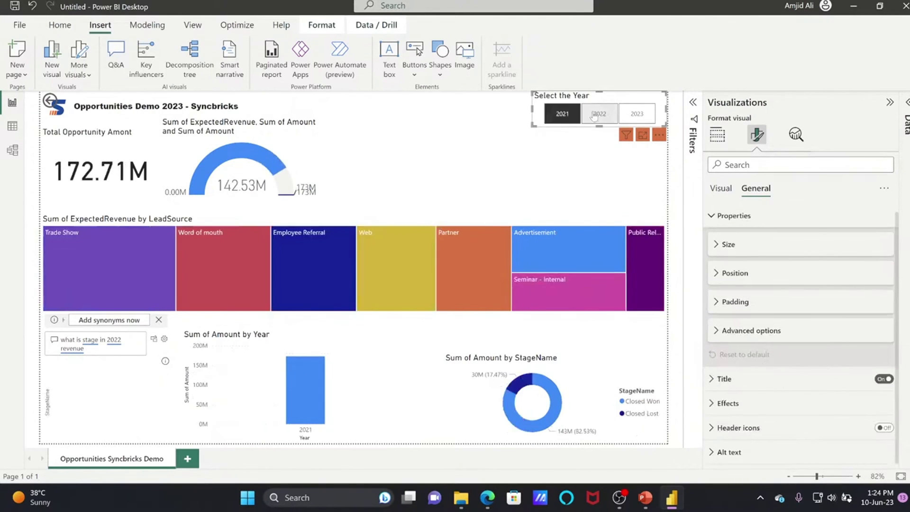
pyautogui.click(600, 113)
pyautogui.click(634, 115)
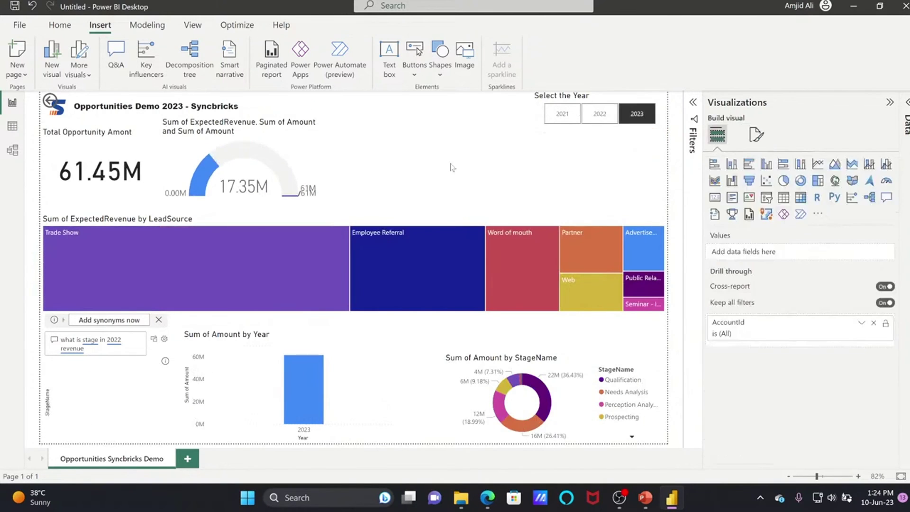
pyautogui.click(890, 103)
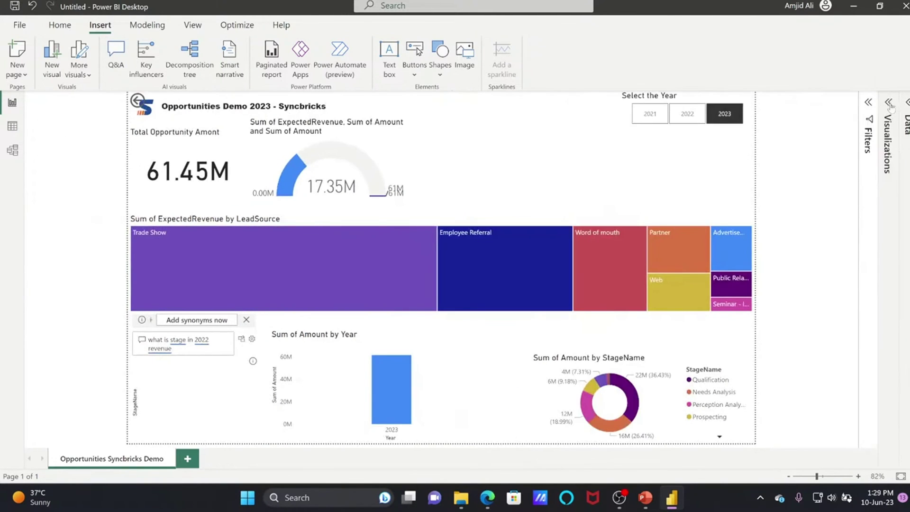
# - Save the report as a Power BI file named syncbricks_tutorial
pyautogui.click(20, 24)
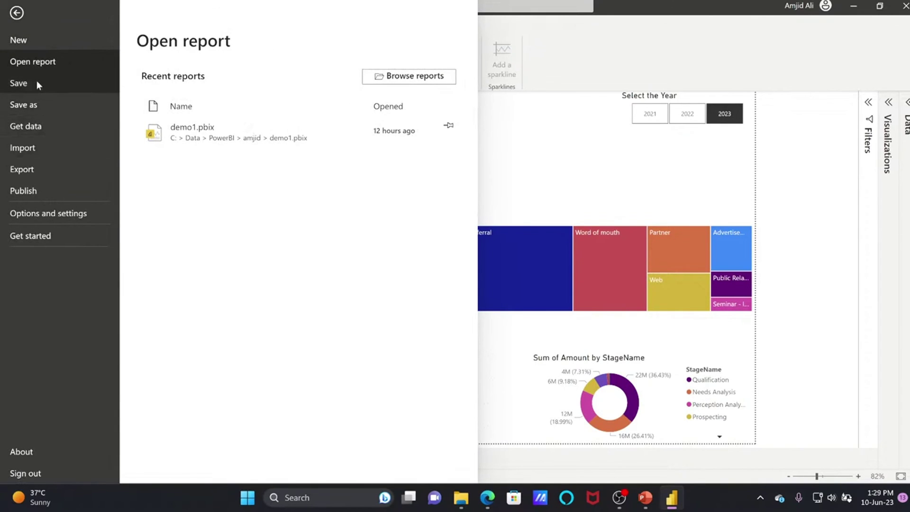
pyautogui.click(36, 81)
pyautogui.write('syncbri')
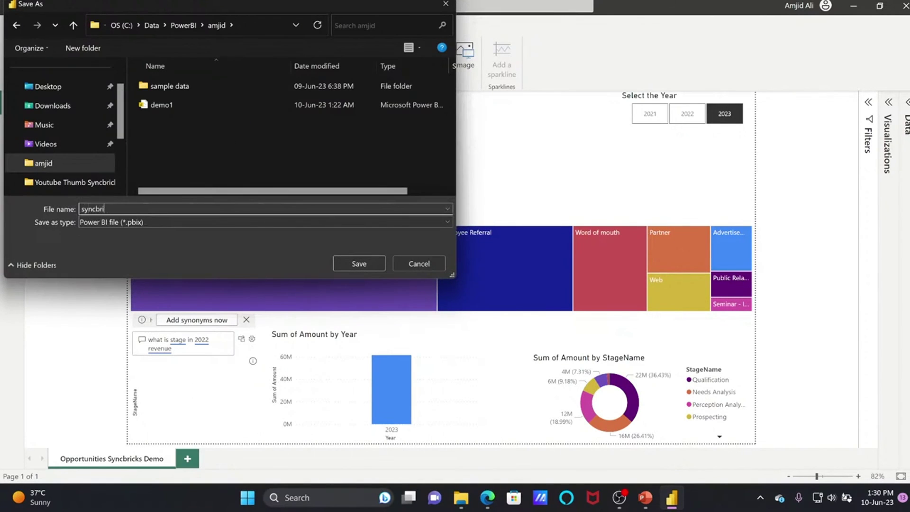
pyautogui.write('cks_tutorial')
pyautogui.press('Return')
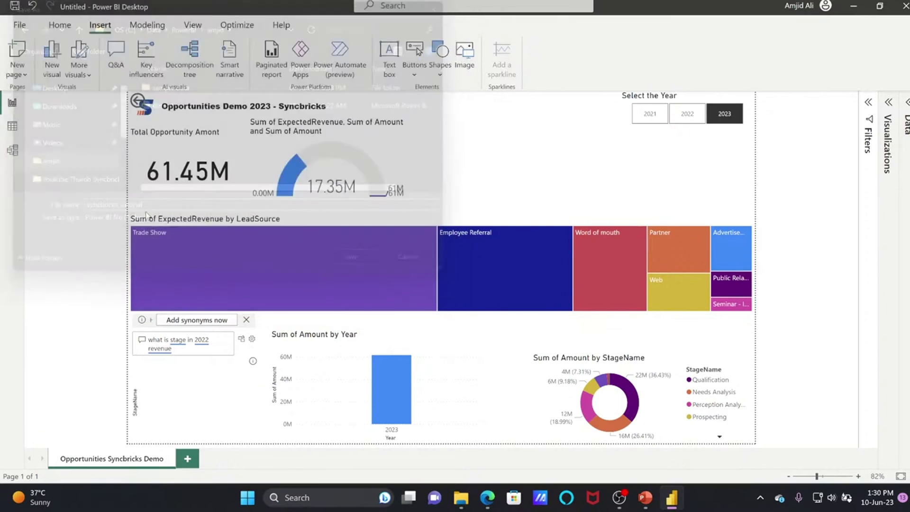